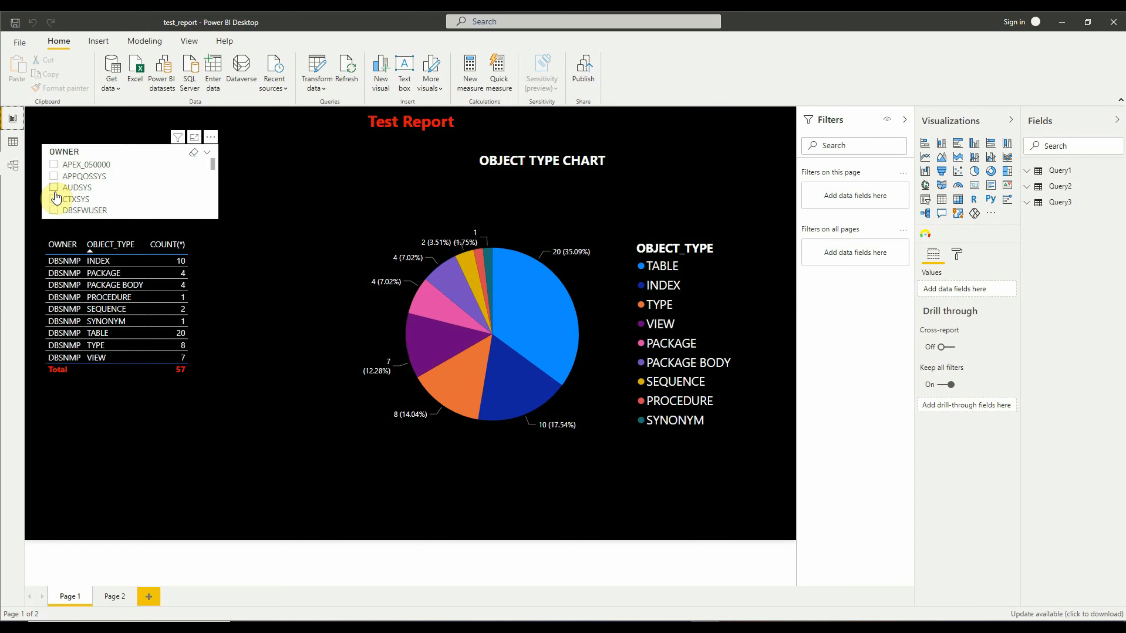
Step: Filter the report to owner APEX_050000 in the OWNER slicer and collapse the Filters pane
left_click(54, 166)
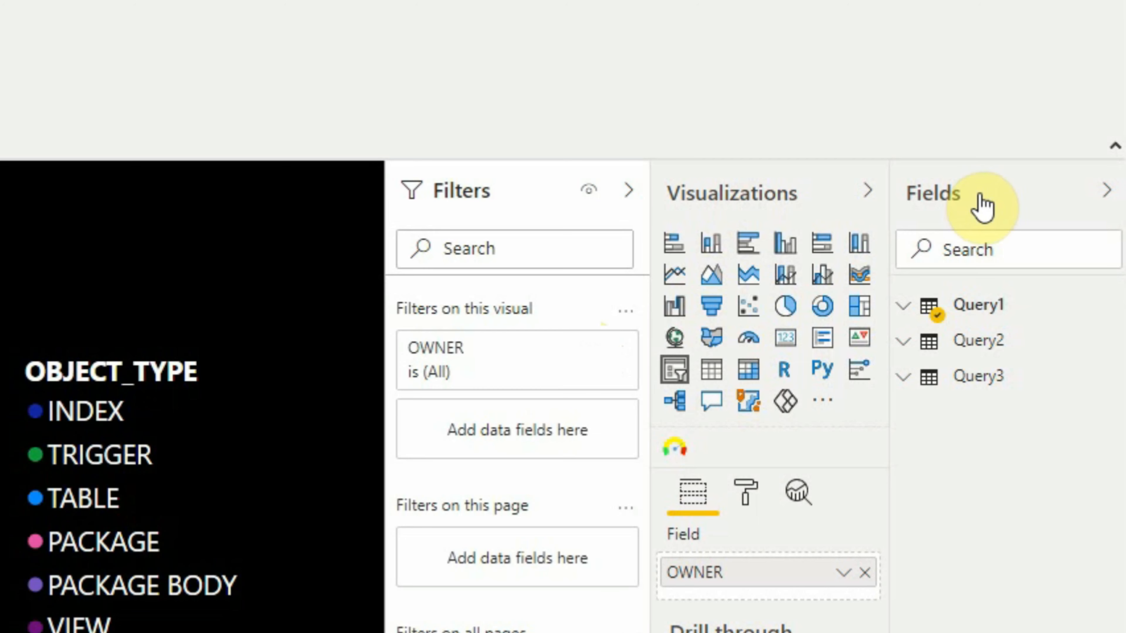
left_click(629, 191)
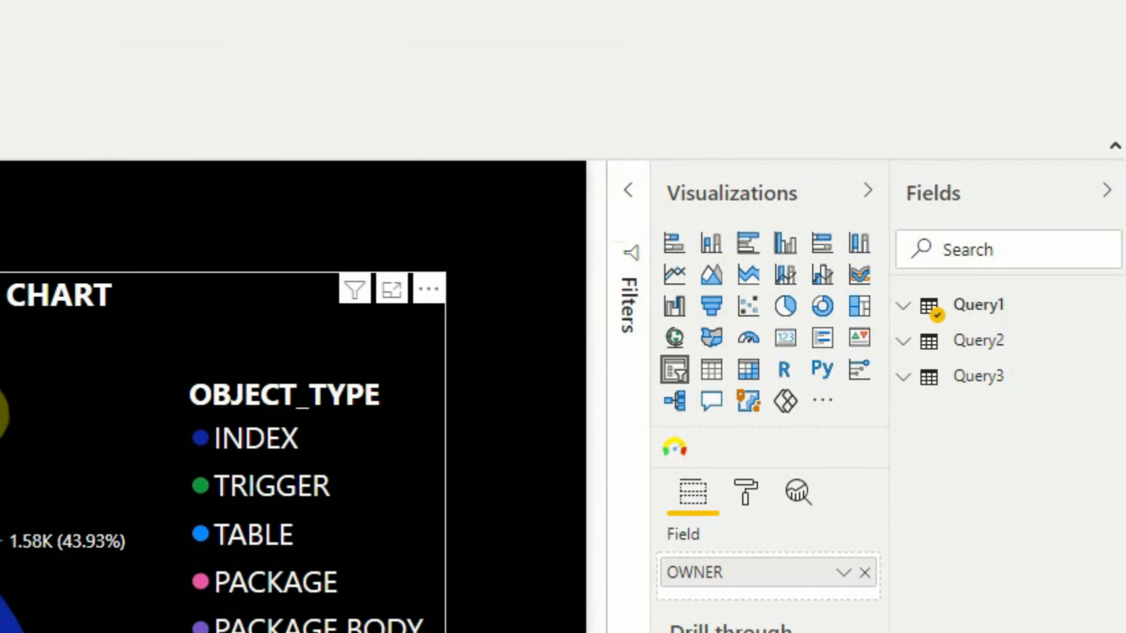
Step: Turn off the pie chart's title and lower the chart's upper edge to free space above it
left_click(611, 212)
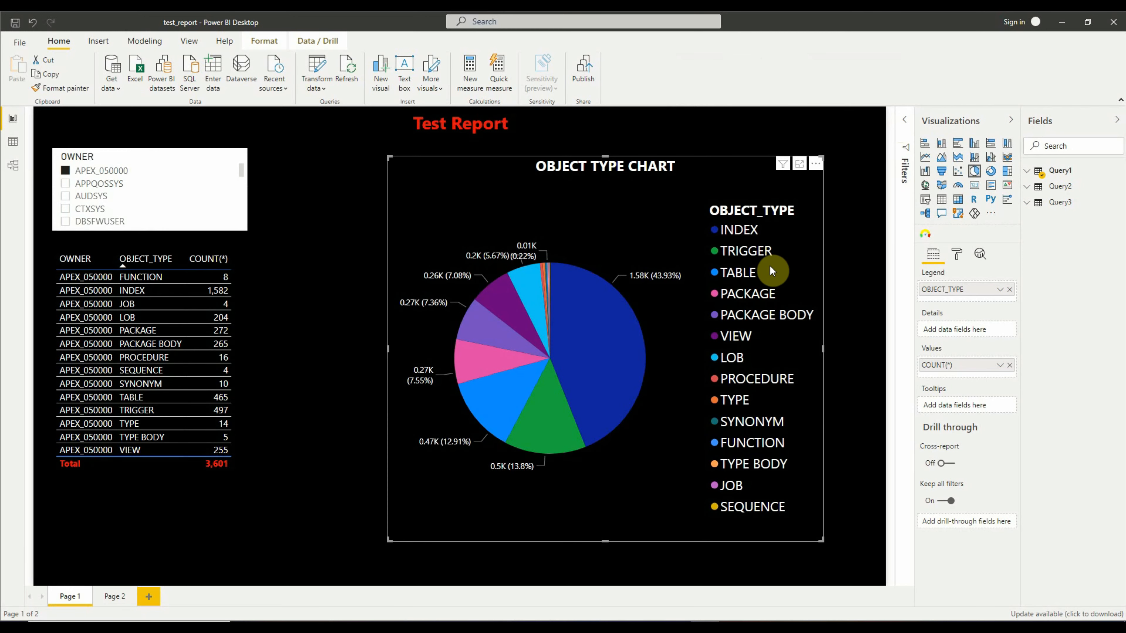
left_click(953, 254)
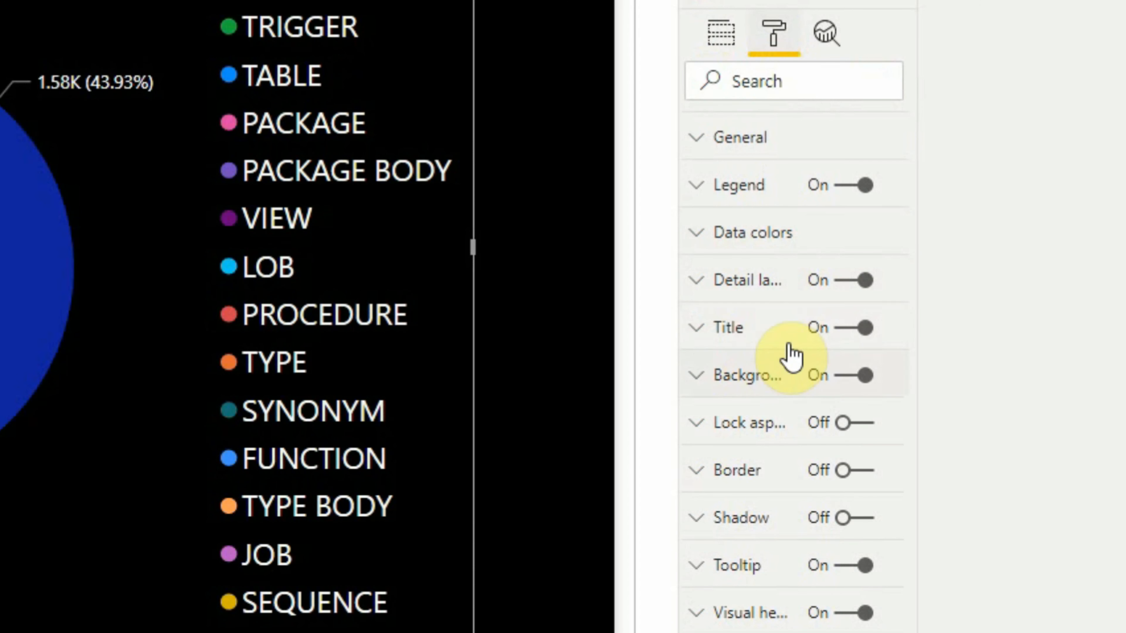
left_click(847, 333)
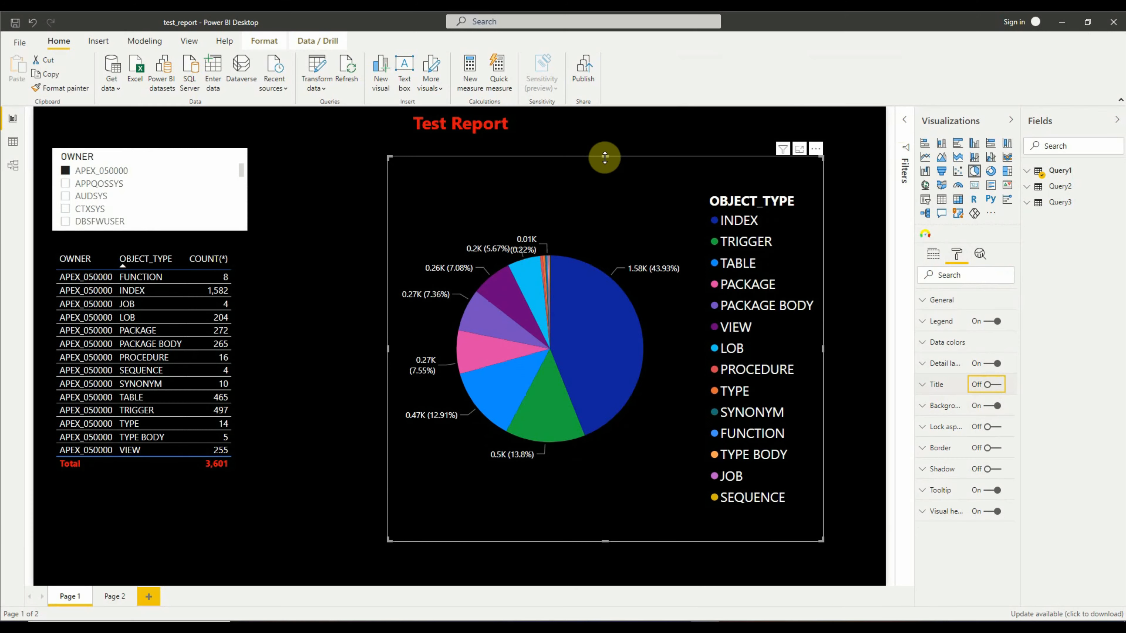
left_click_drag(604, 158, 599, 202)
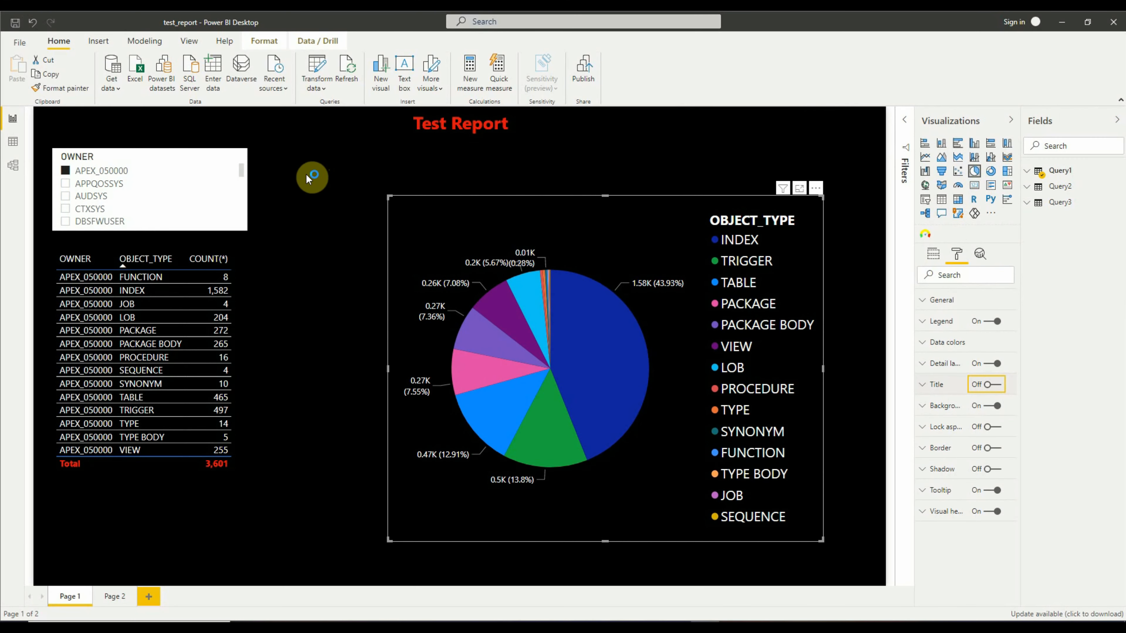
Step: Add a Card visual and fit it as a thin strip directly above the pie chart, matching the chart's width
left_click(333, 213)
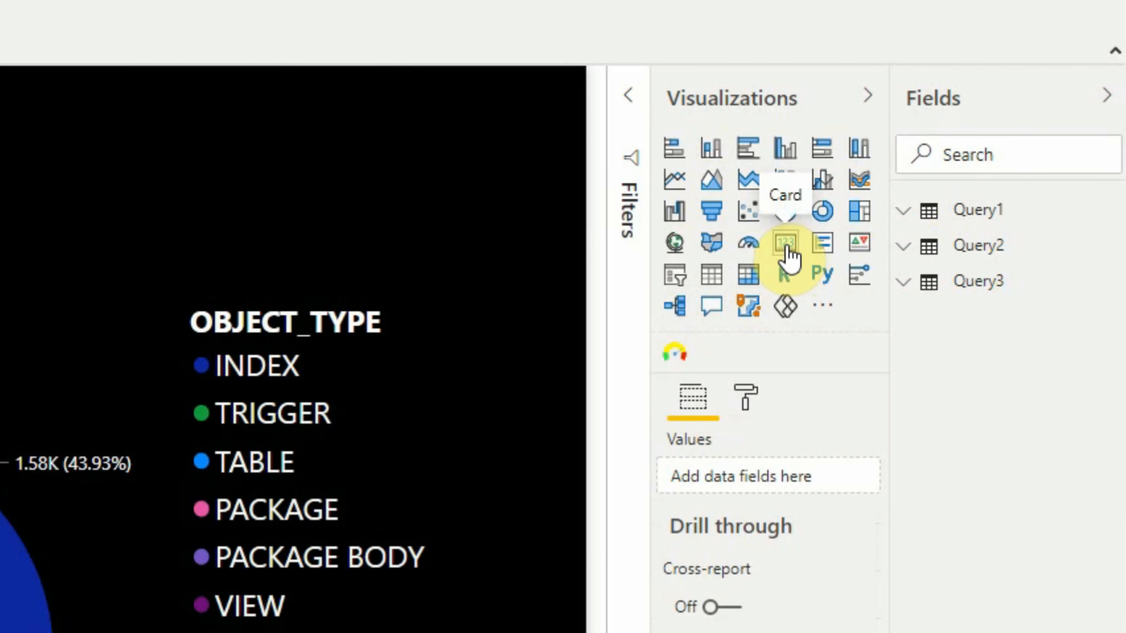
left_click(786, 251)
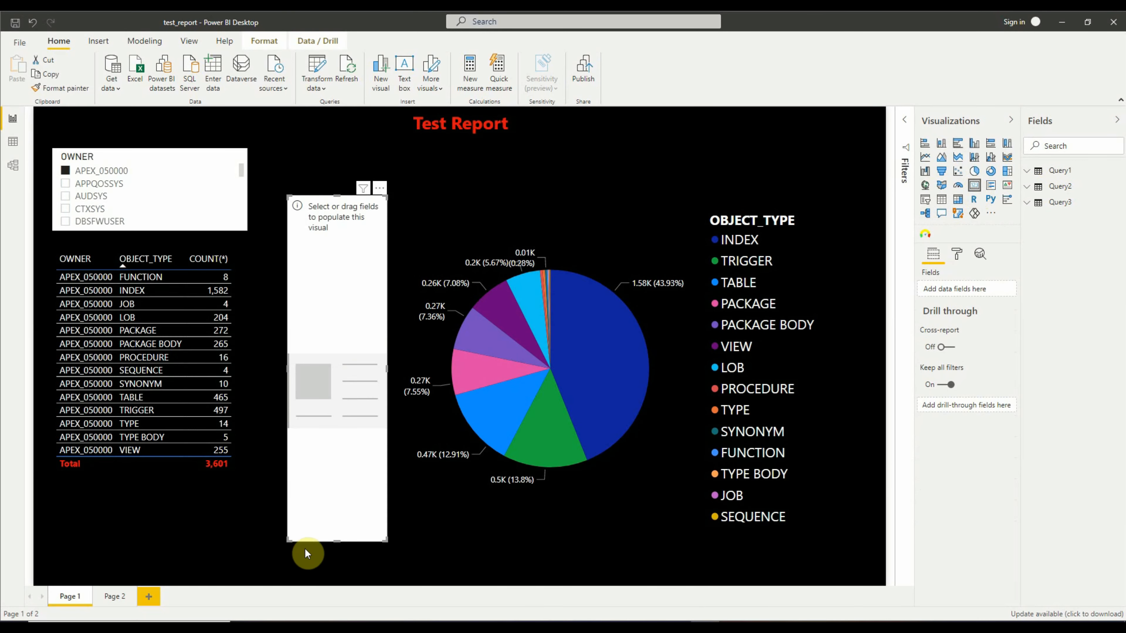
left_click_drag(307, 554, 478, 166)
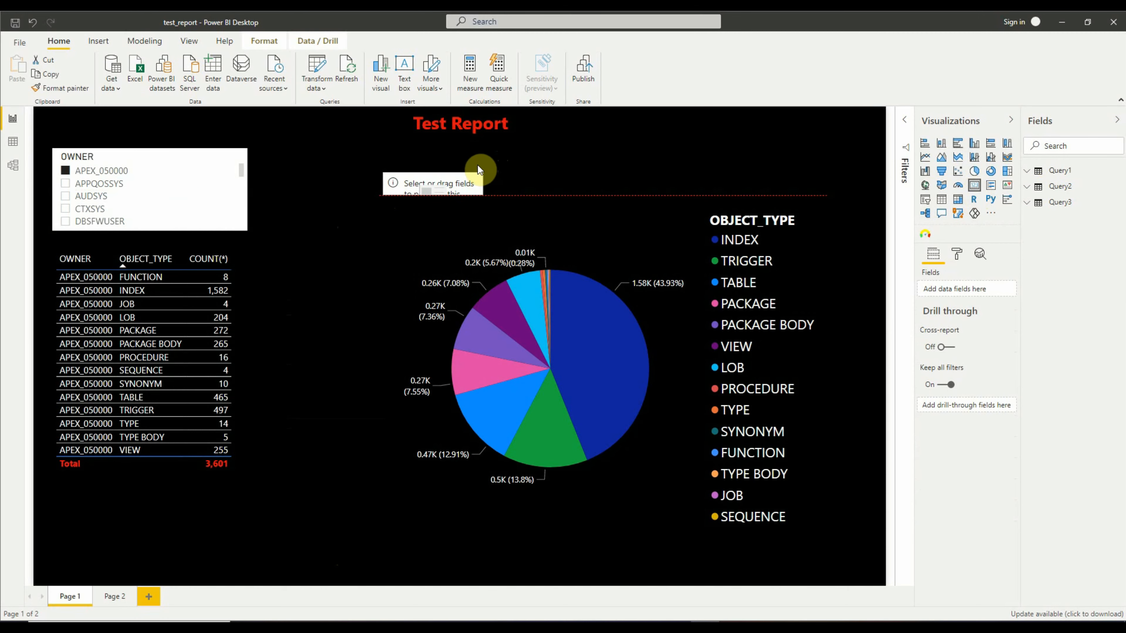
left_click_drag(478, 165, 482, 165)
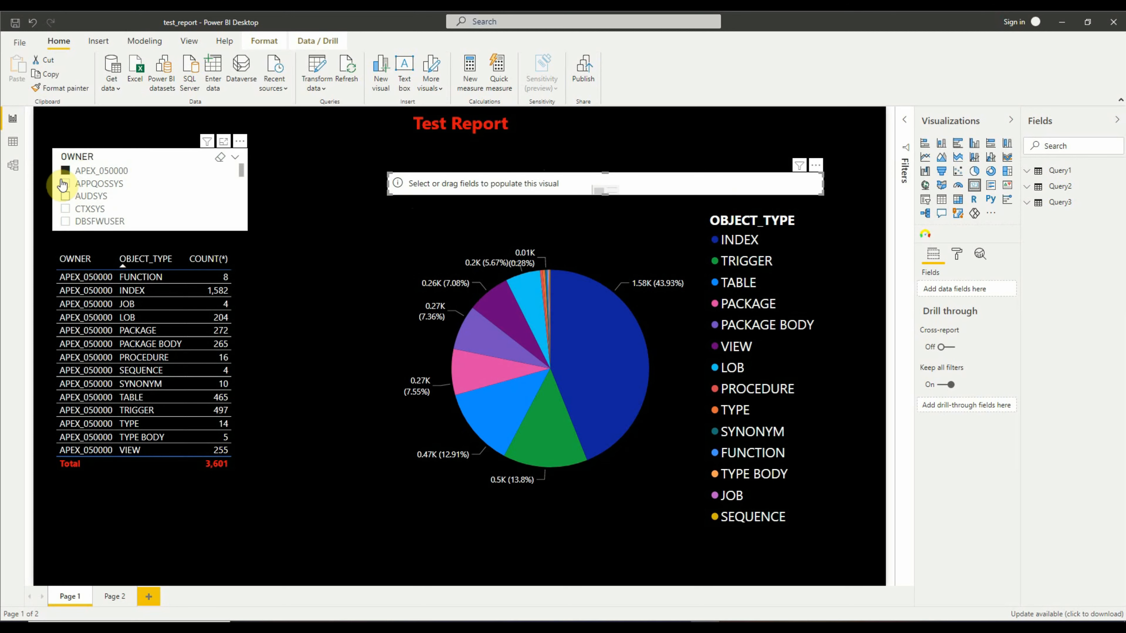
Step: Switch the OWNER slicer to CTXSYS and select the pie chart
left_click(67, 210)
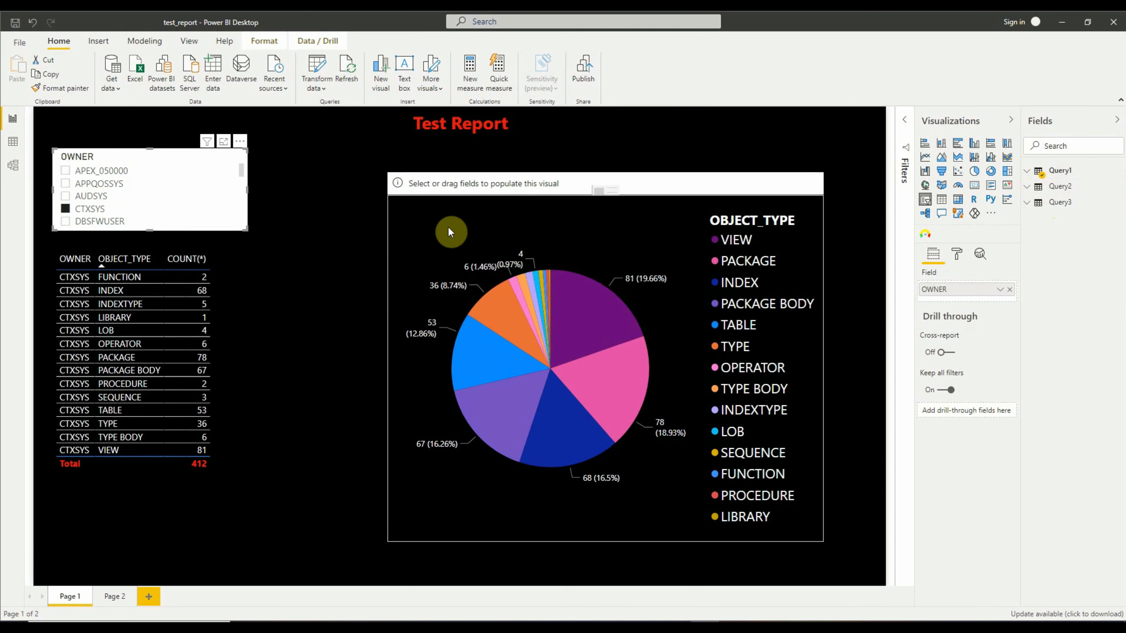
left_click(422, 247)
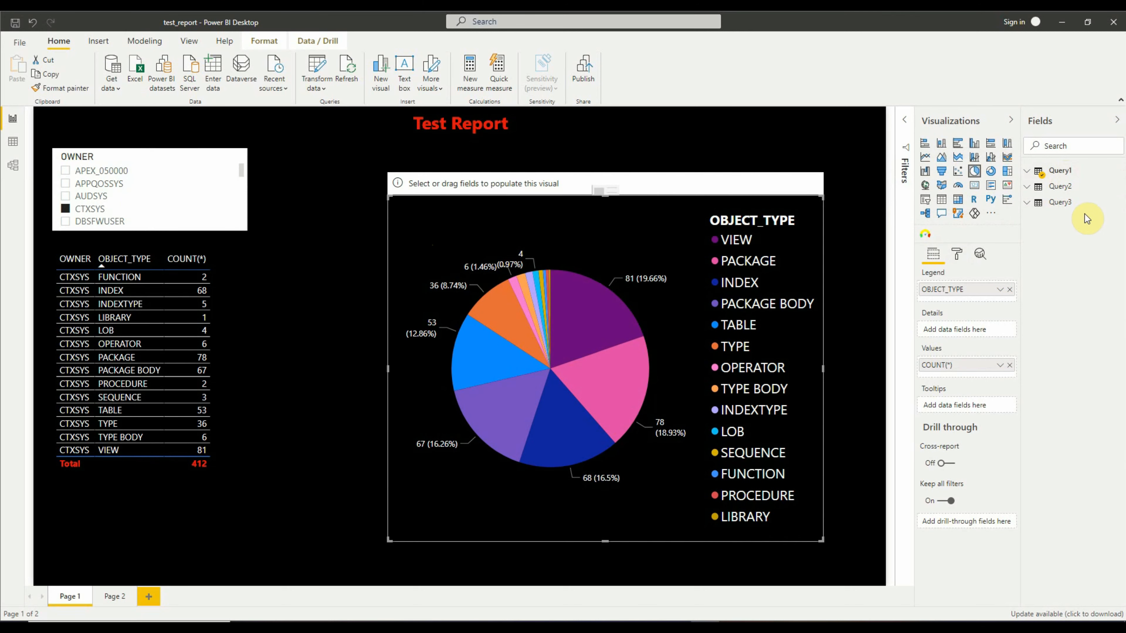
Step: Create a new measure in Query1 and name it Chart_Title in its formula
mouse_move(1061, 177)
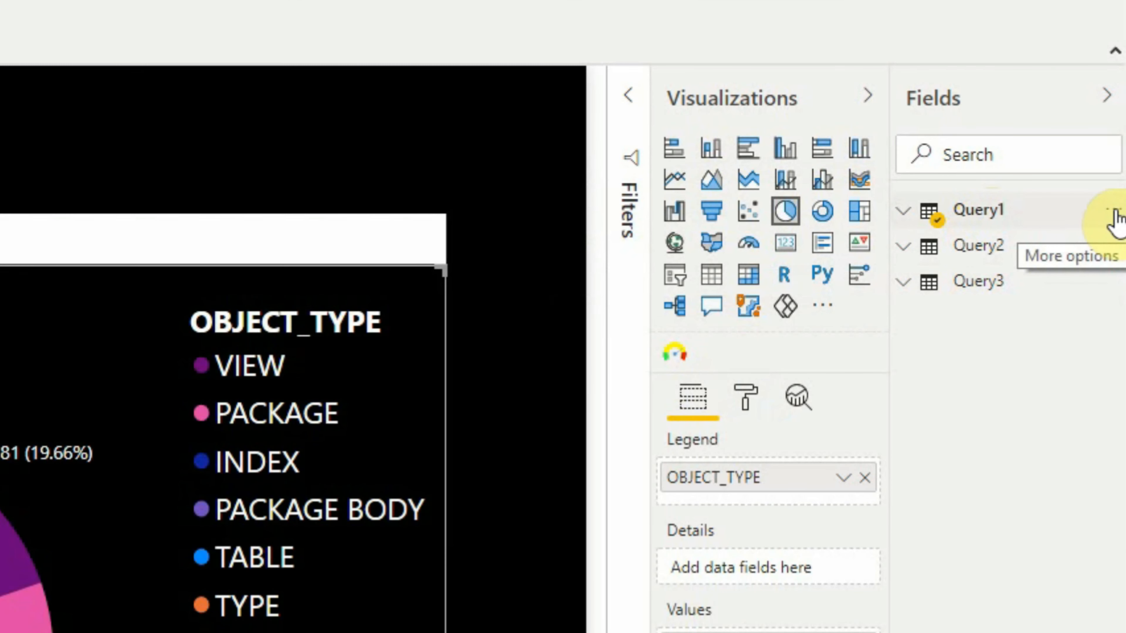
left_click(1114, 215)
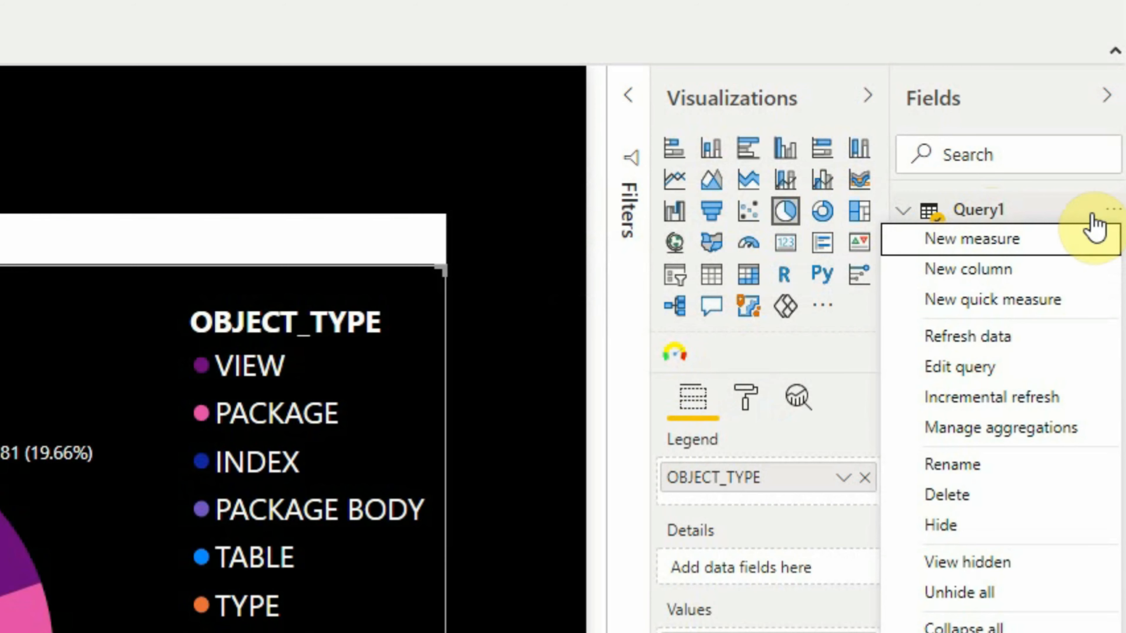
left_click(983, 253)
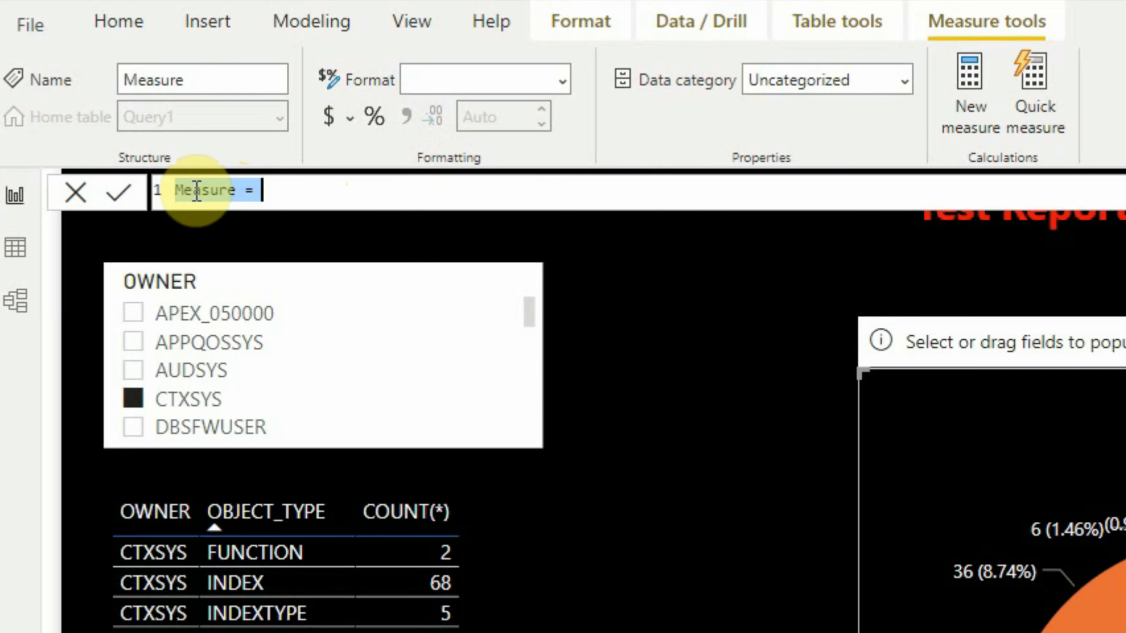
key("shift+Right")
key("shift+Right")
key("shift+Right")
key("shift+Right")
key("shift+Right")
key("shift+Right")
key("shift+Right")
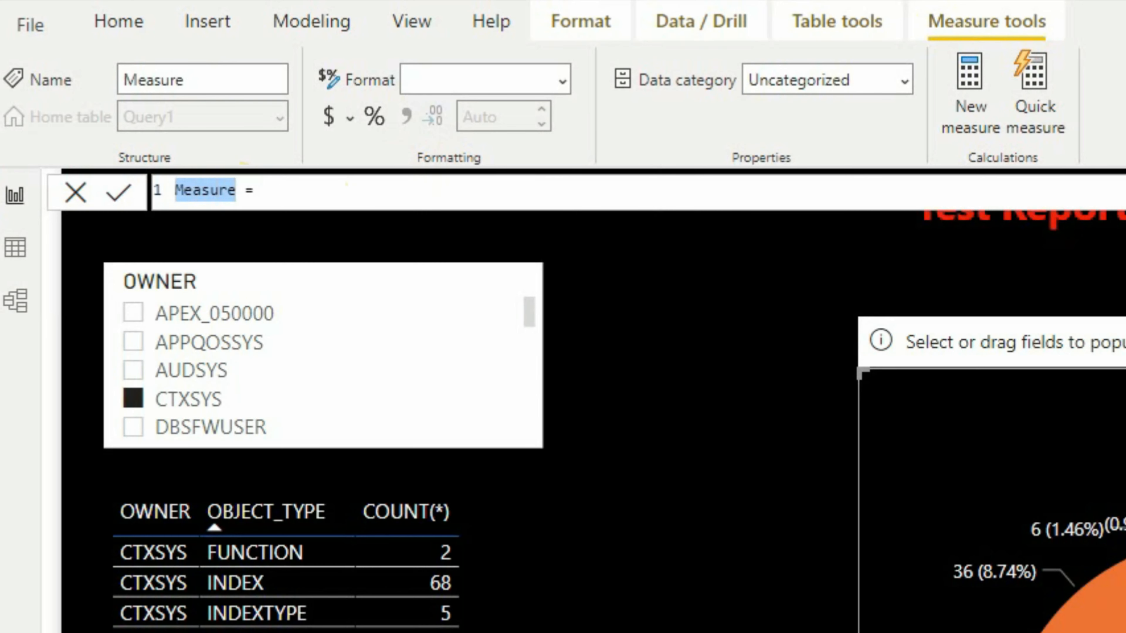
type("Chart")
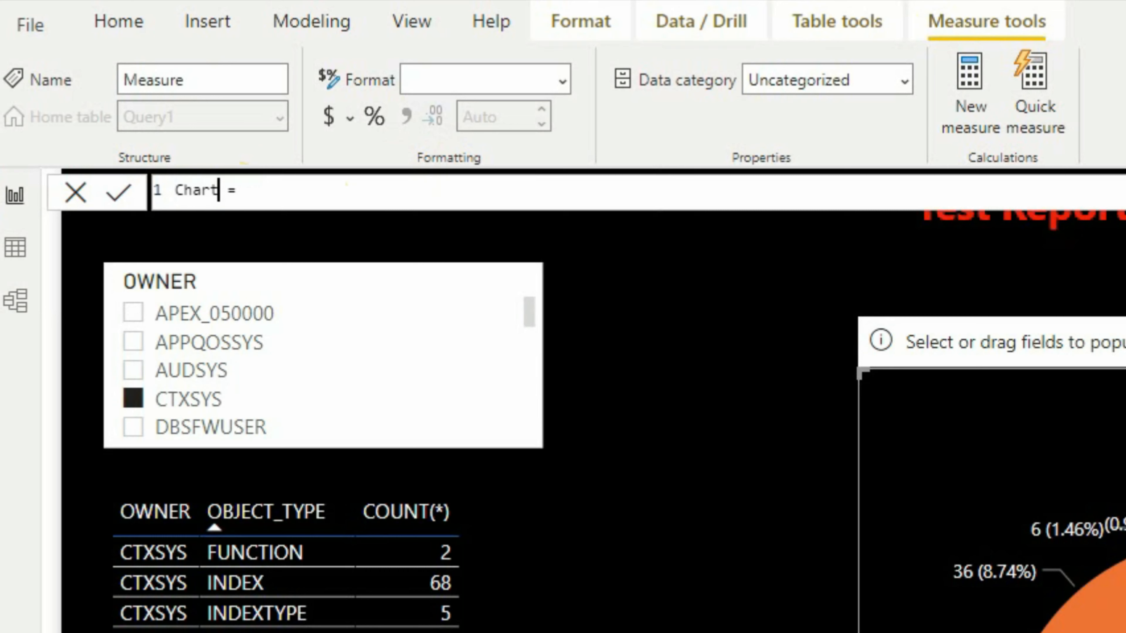
type("_Title")
key("Right")
key("Right")
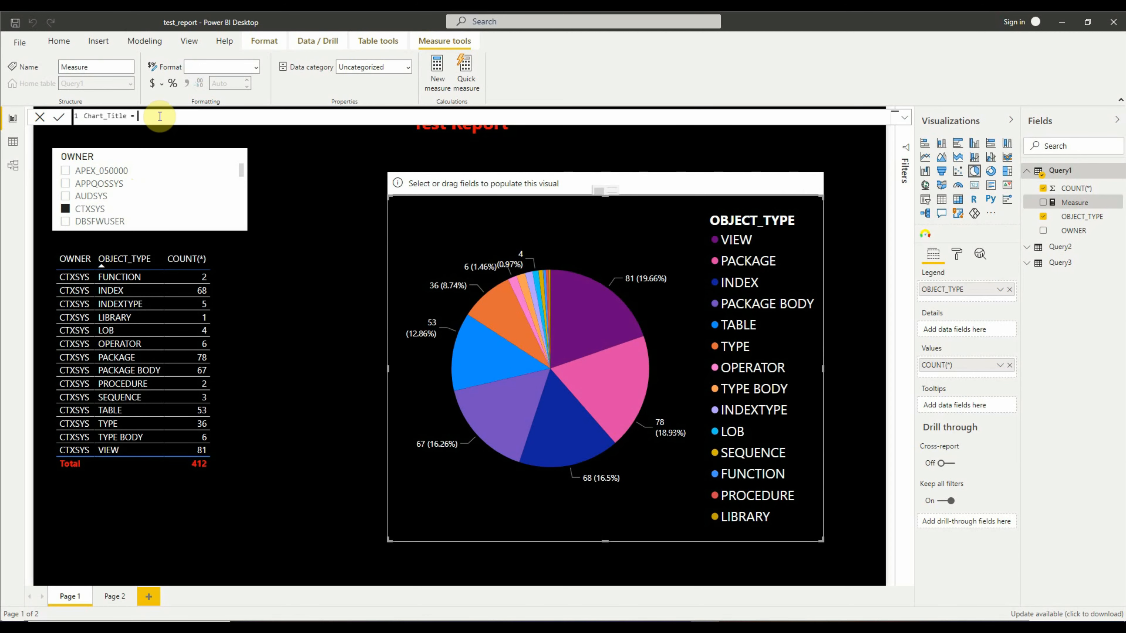
Step: Begin the Chart_Title formula with an IF whose logical test is HASONEVALUE(Query1[OWNER])
type("if")
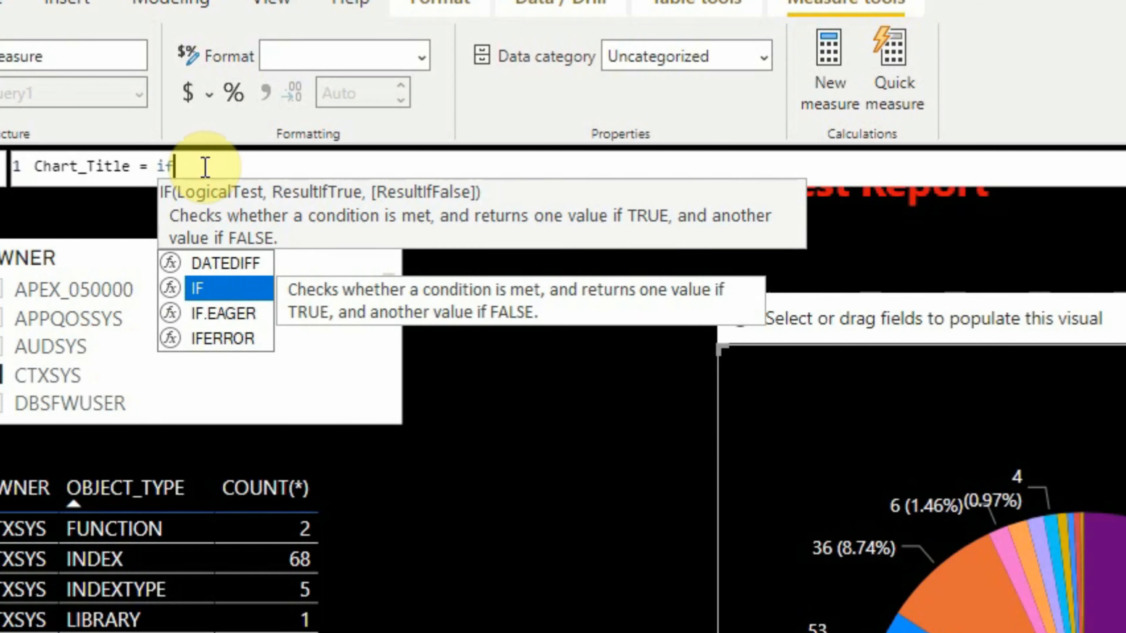
type("(")
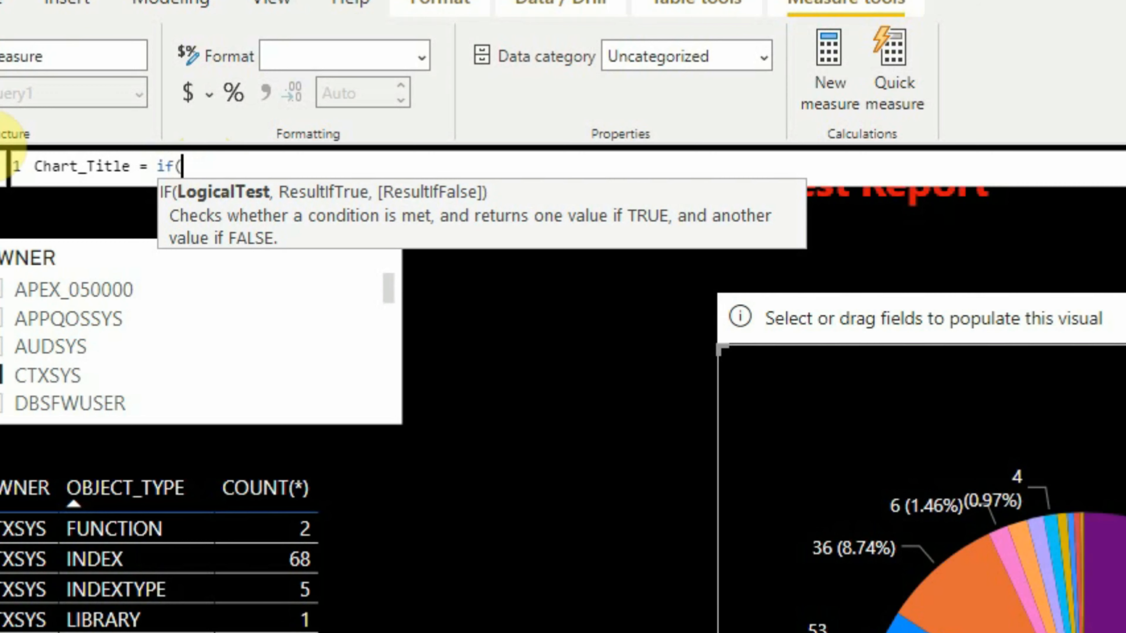
left_click(1, 164)
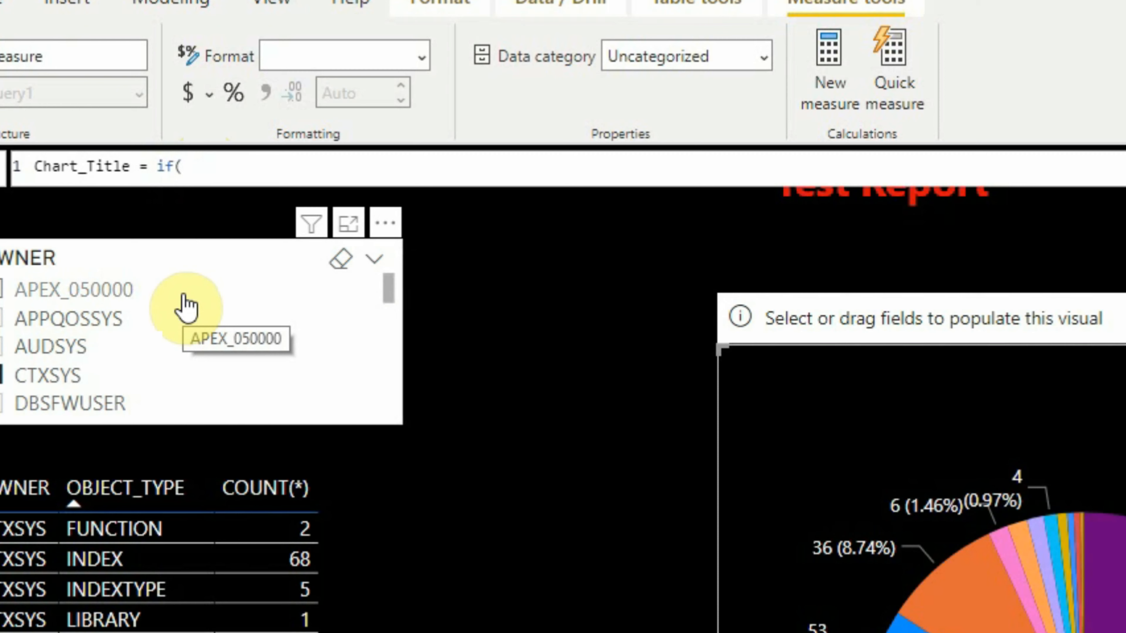
type("h")
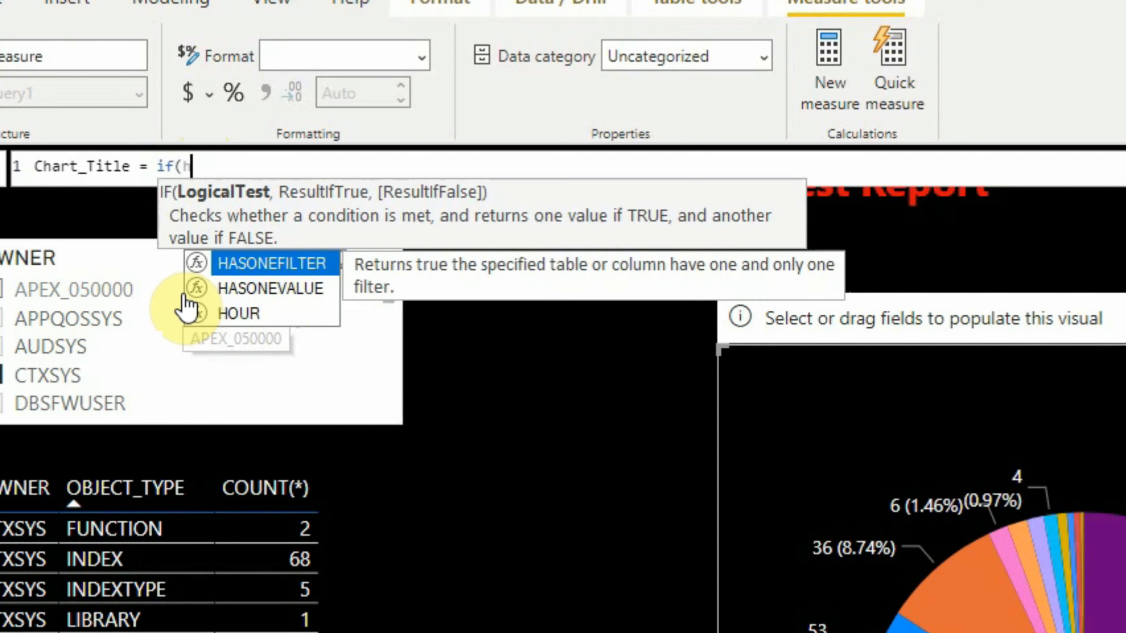
type("asone")
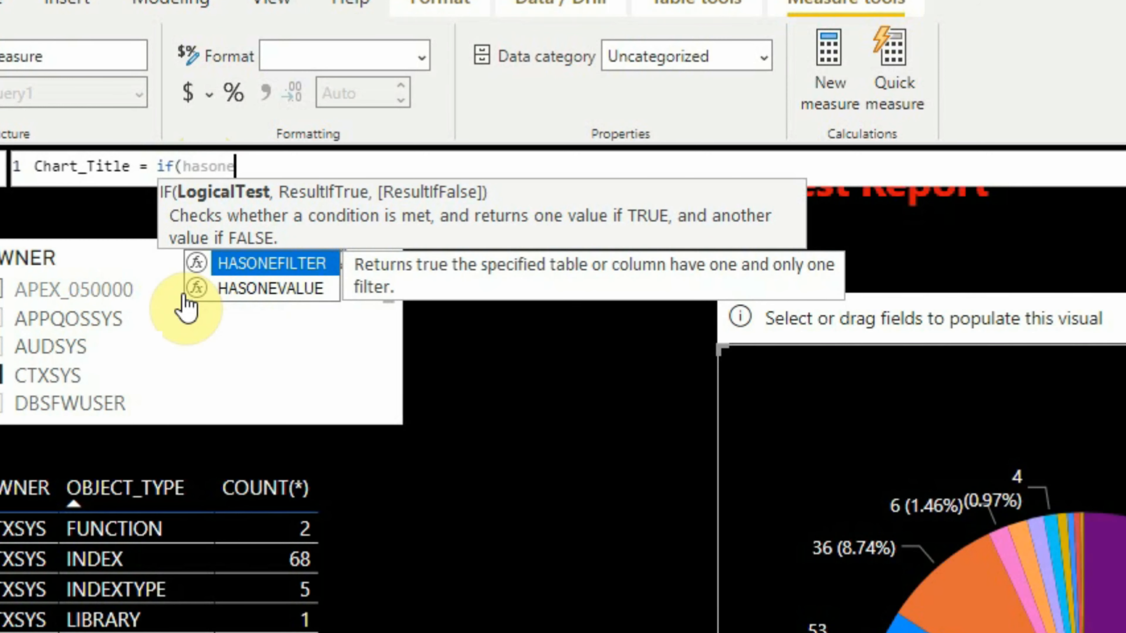
key("Down")
key("Tab")
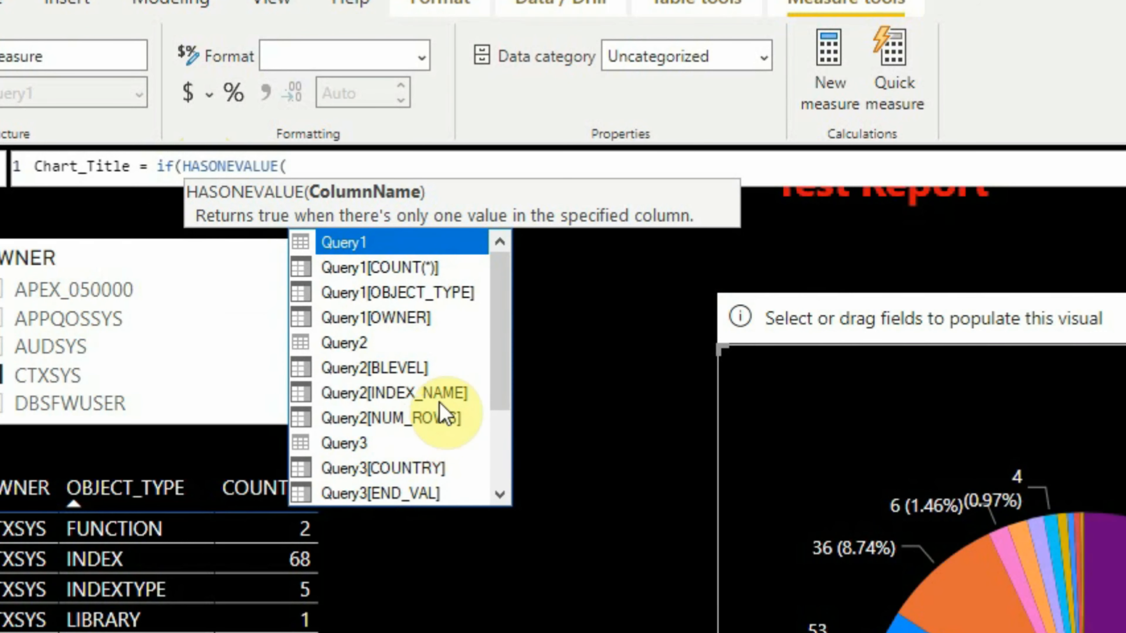
double_click(389, 319)
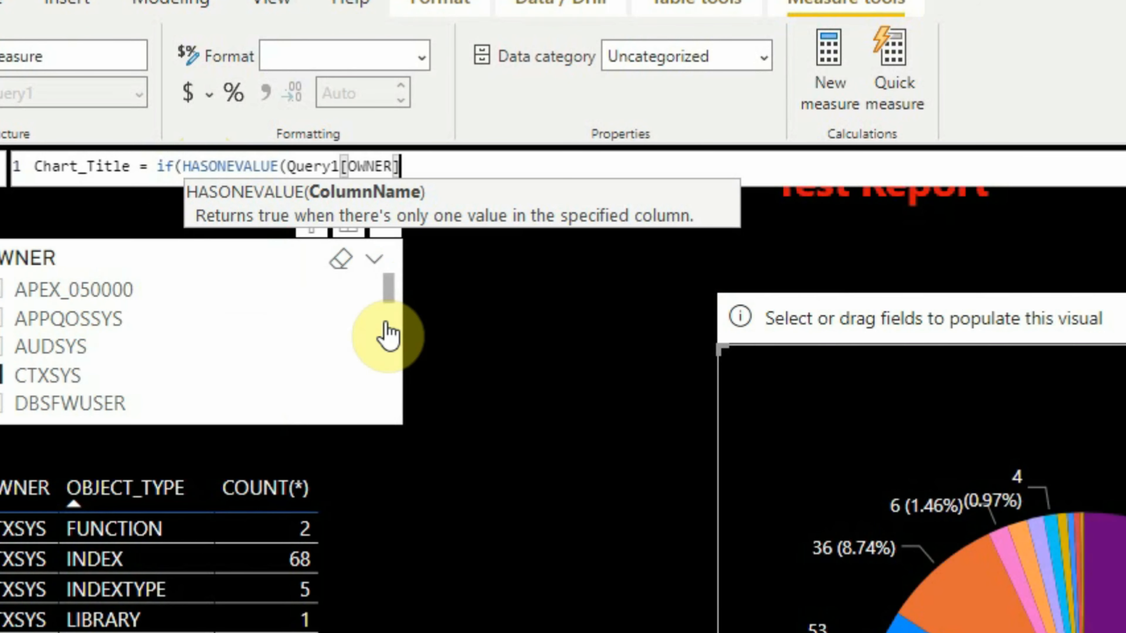
type(")")
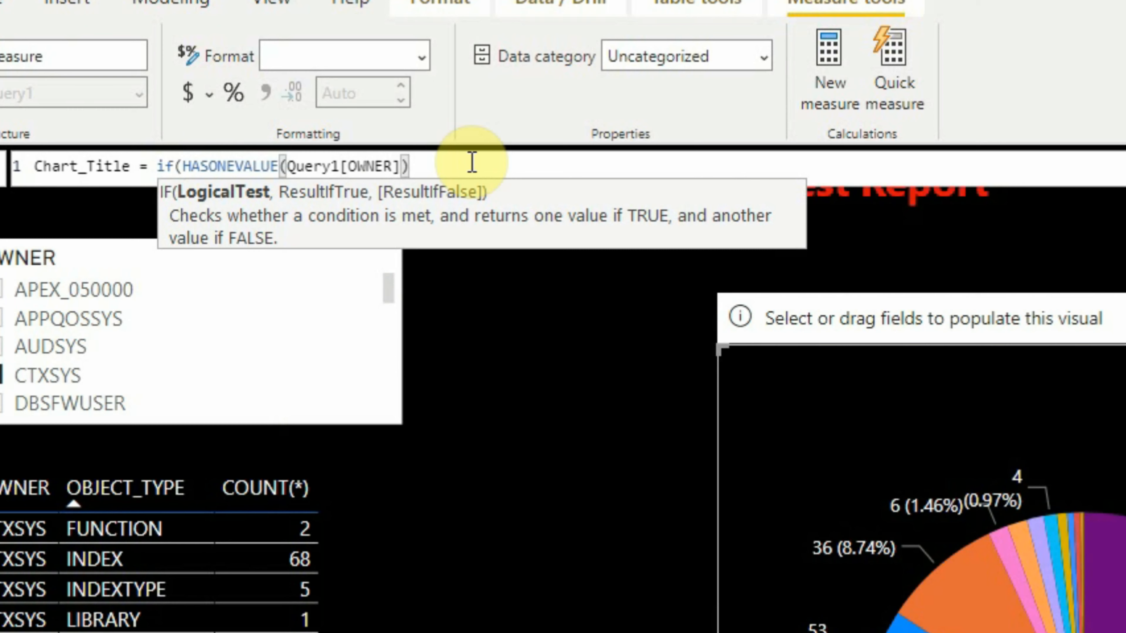
type(",")
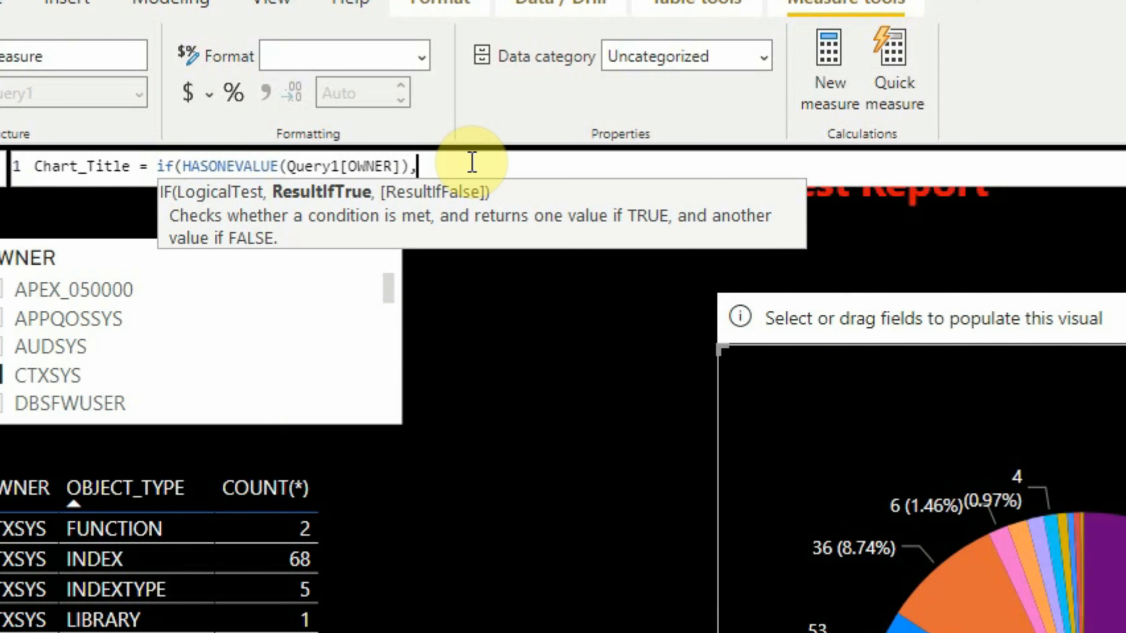
Step: Enter "Database Objects for Owner: " & values(Query1[OWNER]) as the IF function's true result, followed by a comma
type("\"Database Ob")
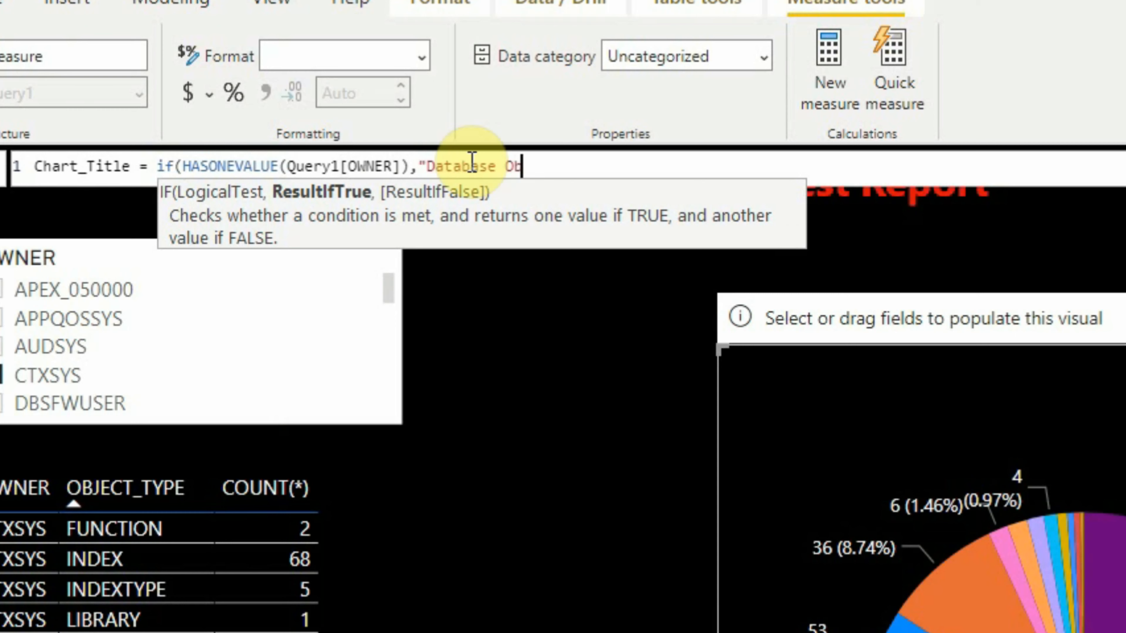
type("jects for ")
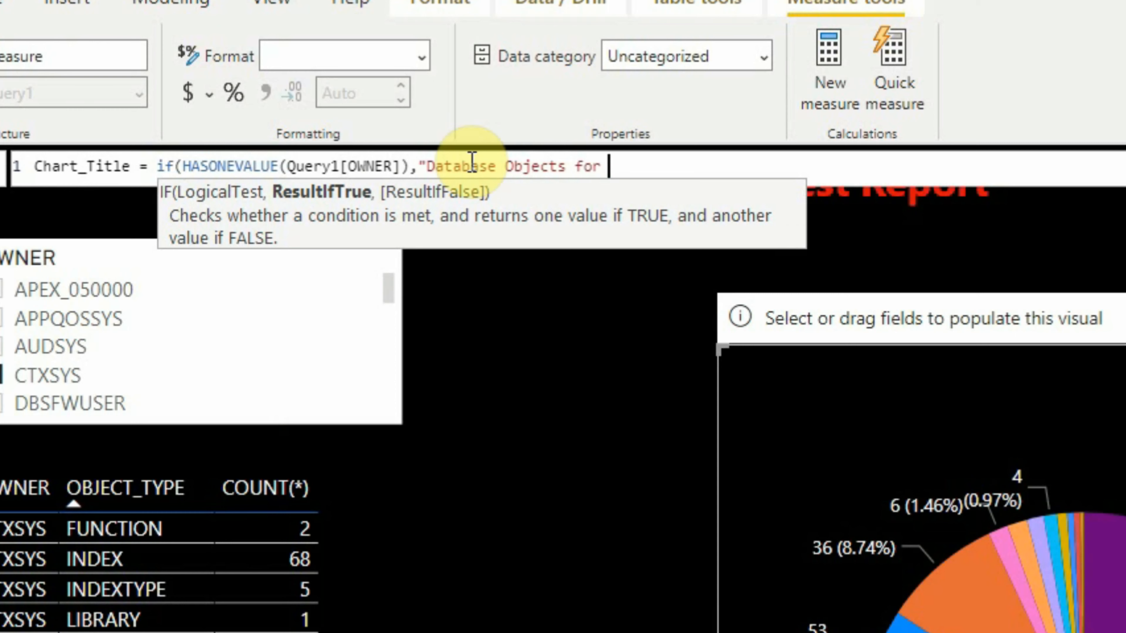
type("Owner: \" &")
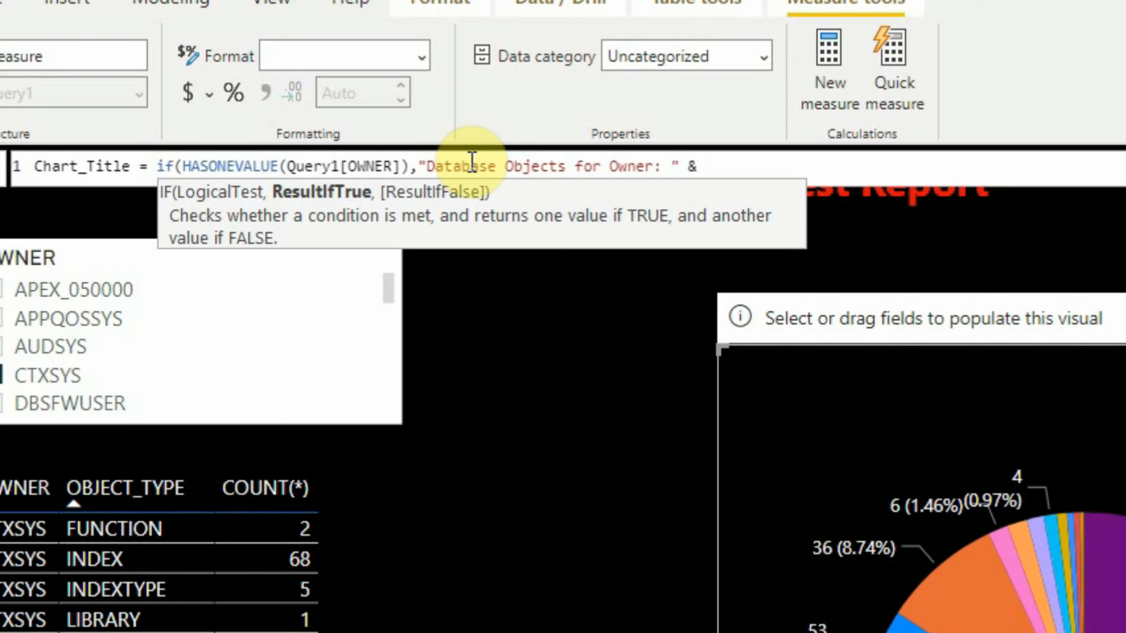
type("values")
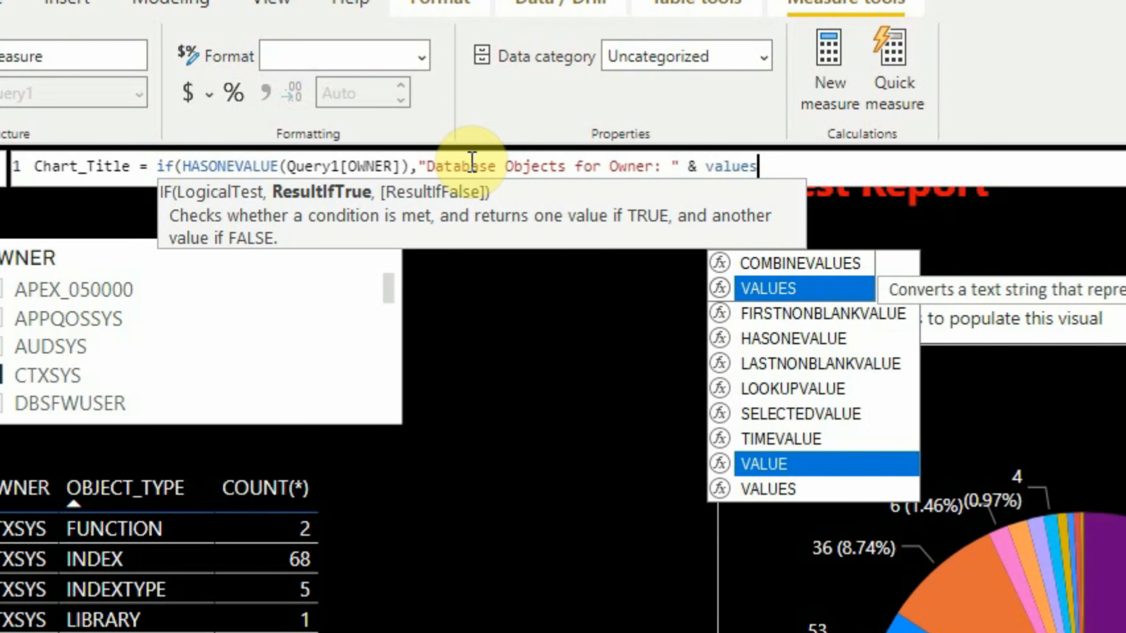
type("(")
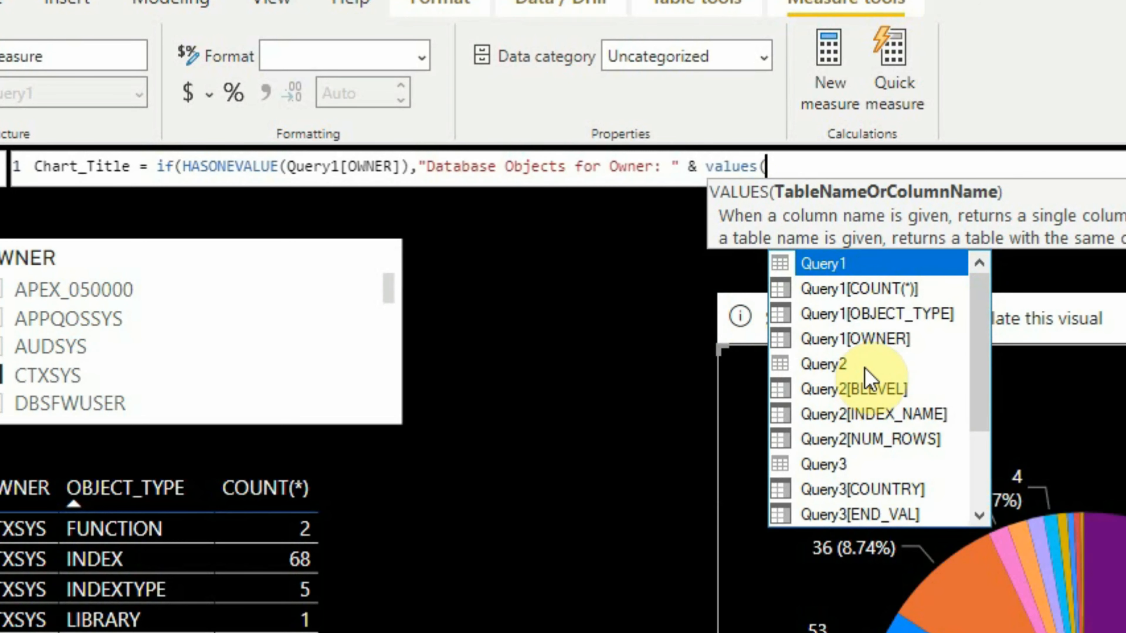
double_click(855, 338)
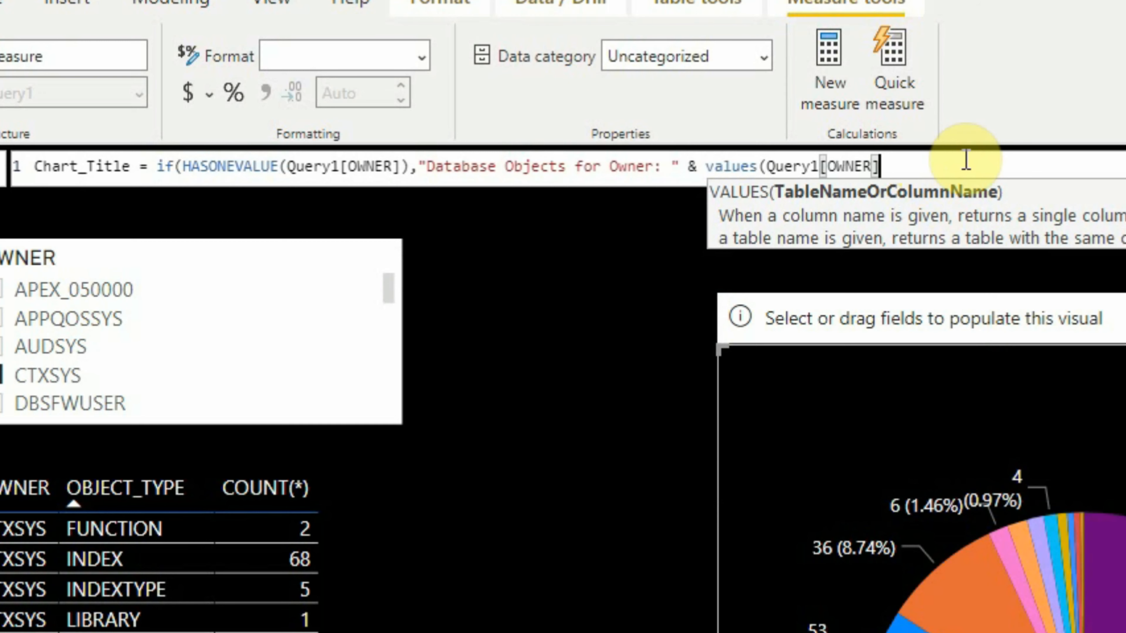
type(")")
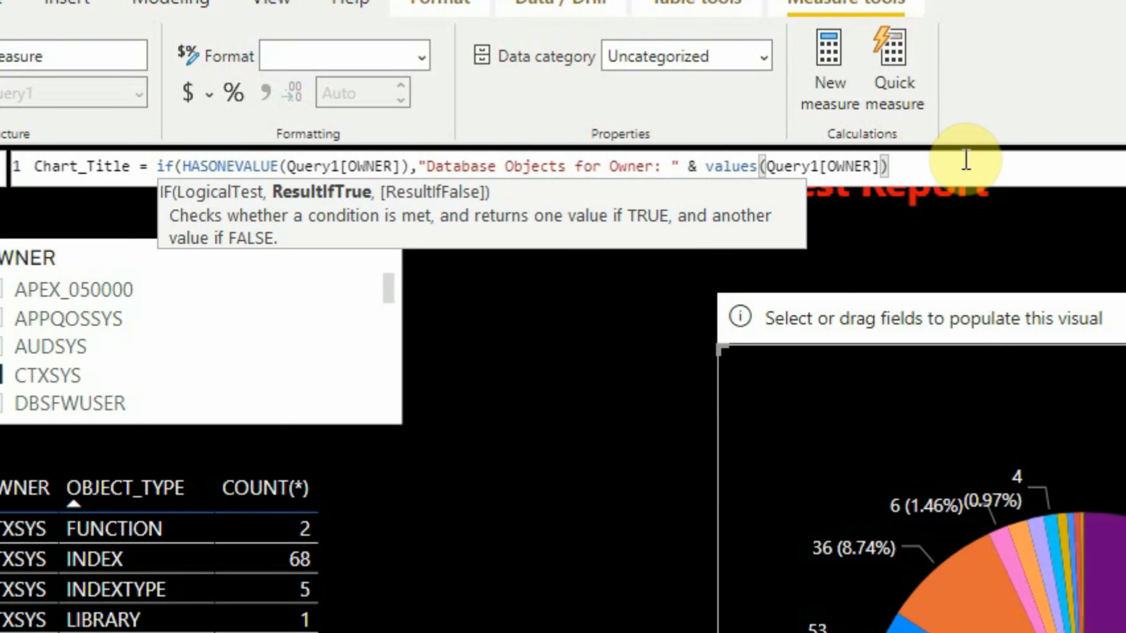
type(",")
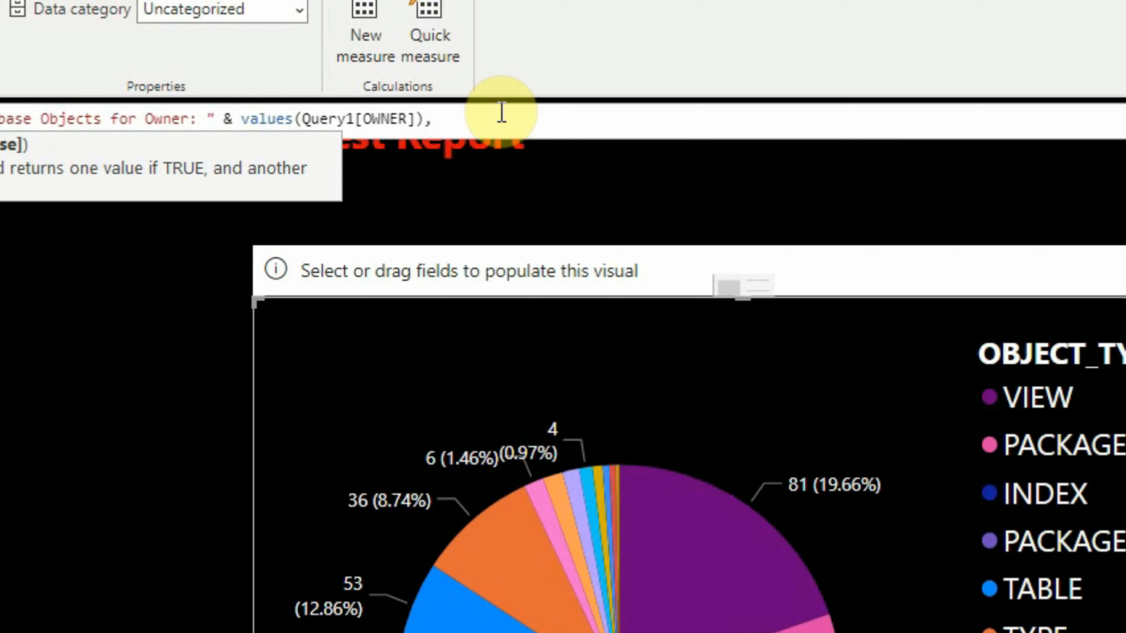
Step: Enter "Database Objects Counts for All Owners" as the IF function's false result, then close and commit the Chart_Title formula
type("\"")
type("Database Objects")
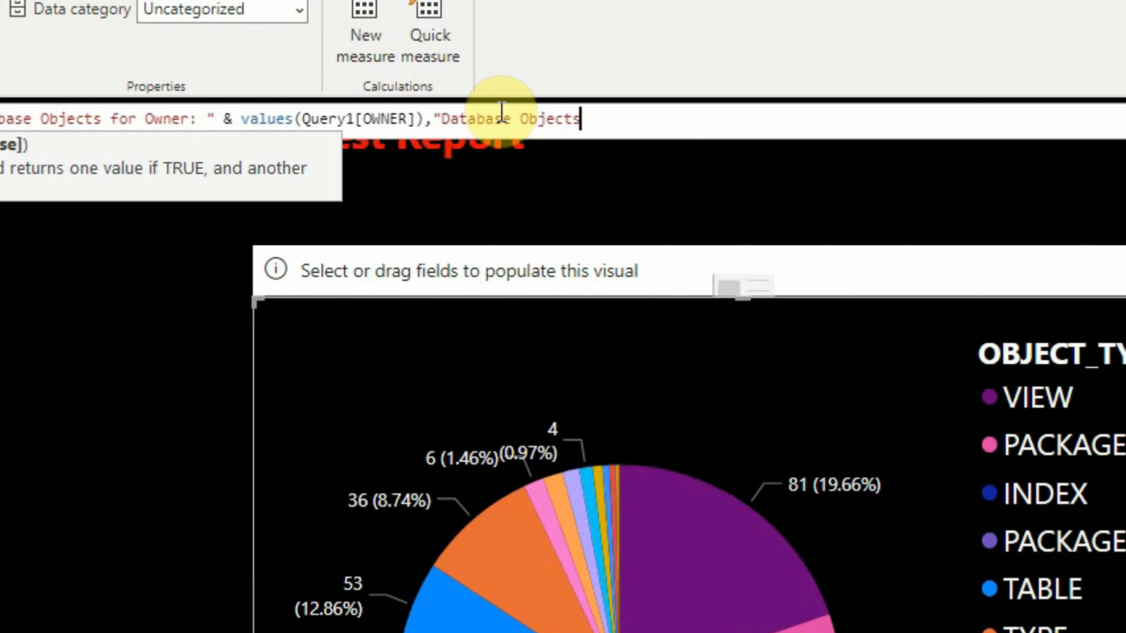
type(" Counts ")
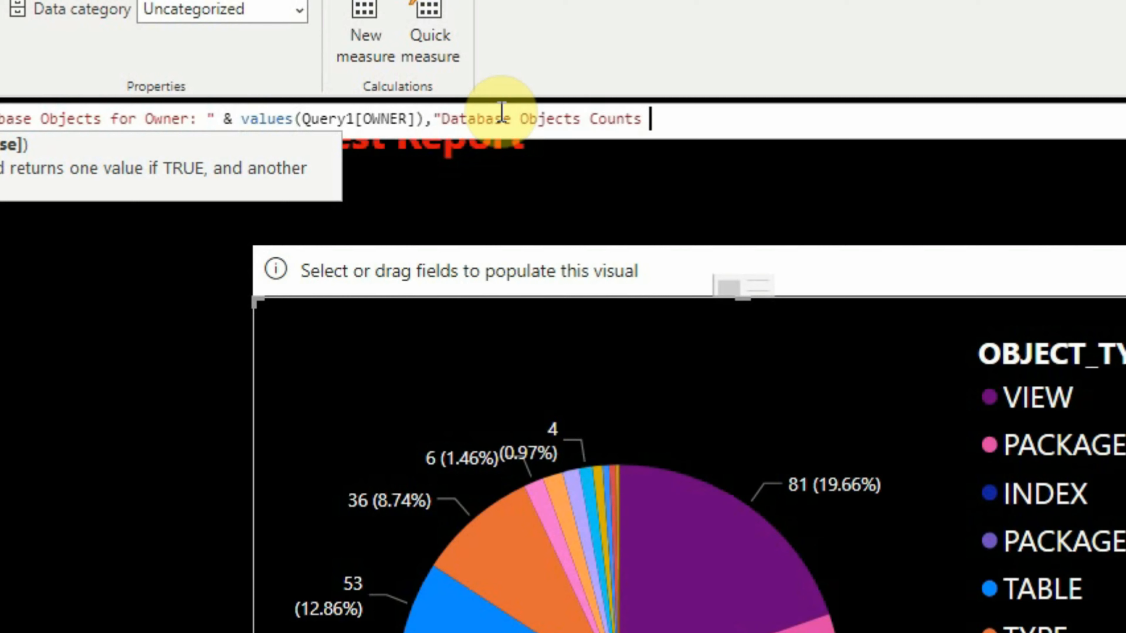
type("for All O")
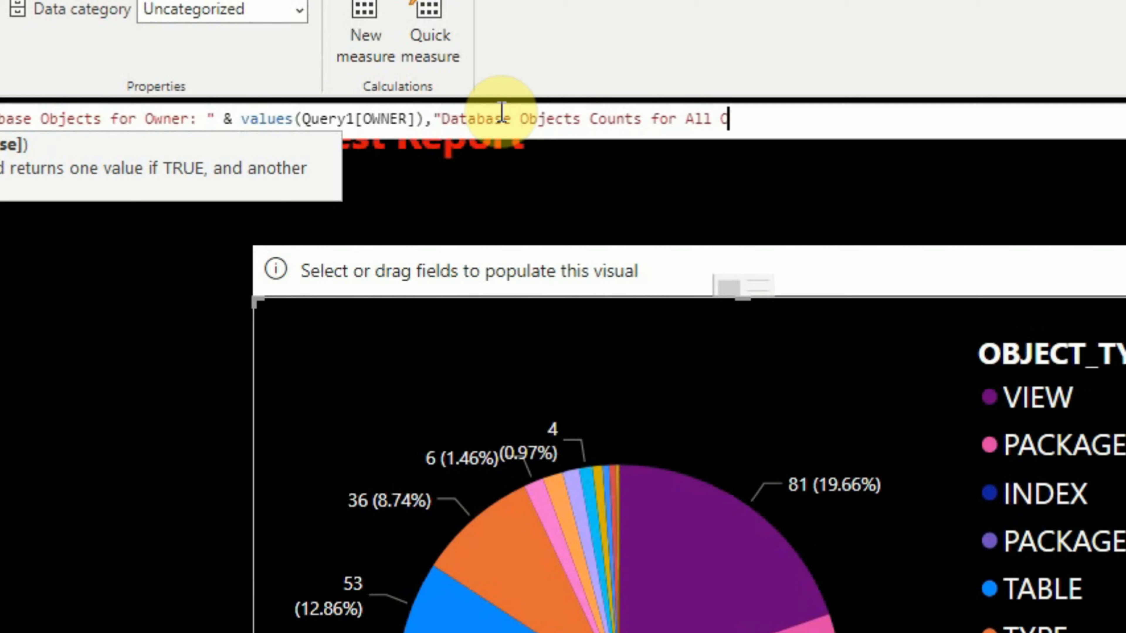
type("wners\"")
type(")")
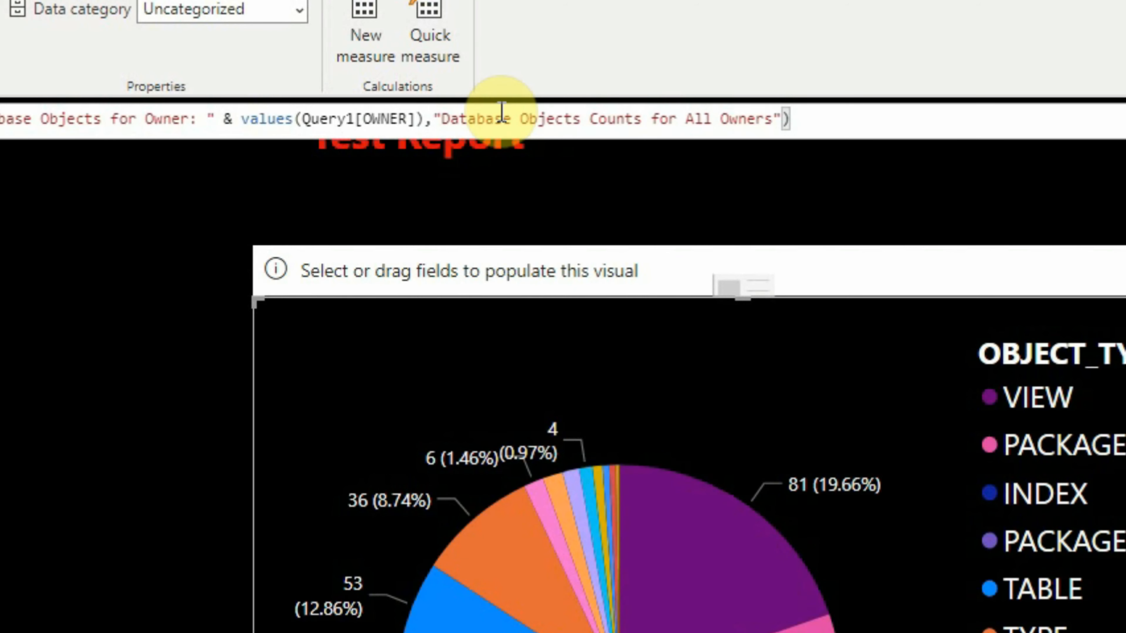
key("Return")
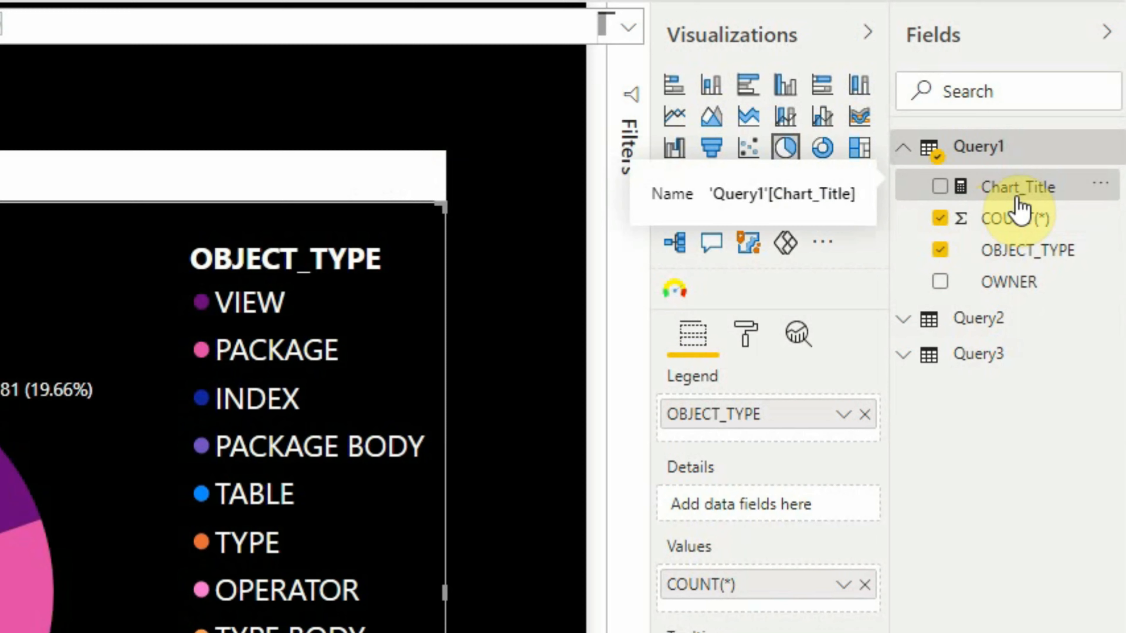
Step: Add the Chart_Title measure from Query1 to the empty card visual above the pie chart
left_click_drag(1018, 197, 801, 291)
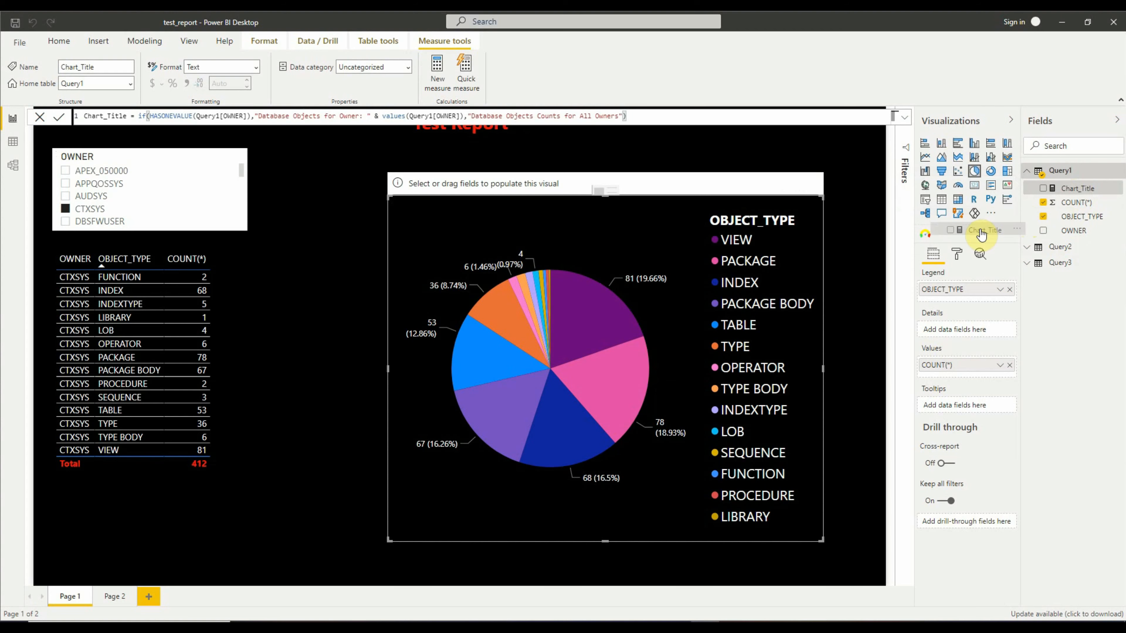
left_click_drag(981, 235, 603, 188)
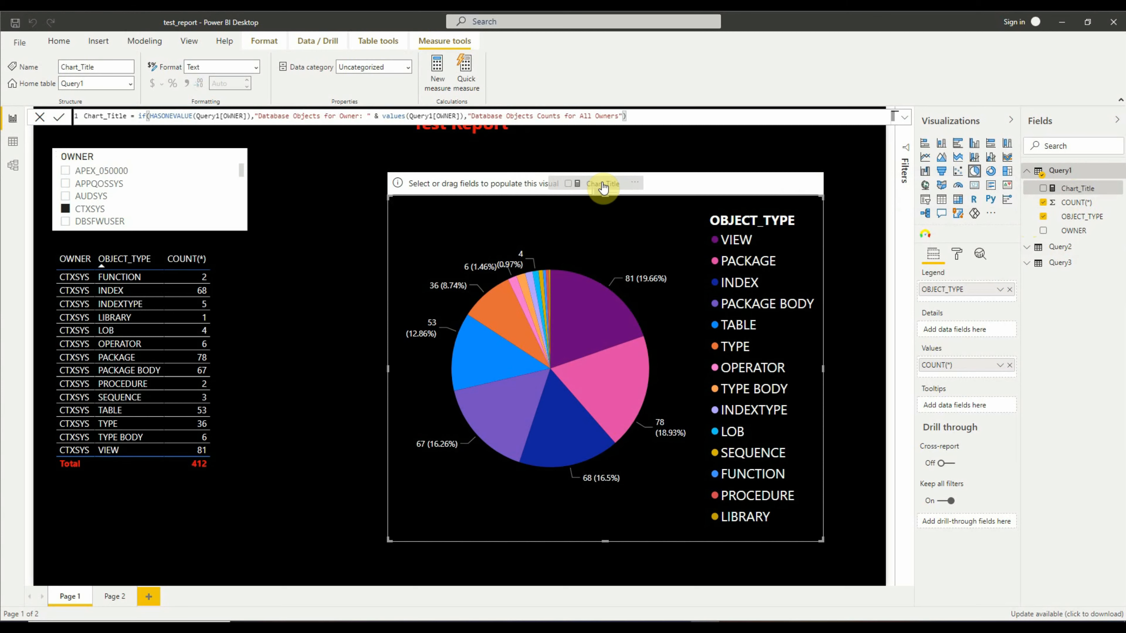
left_click_drag(602, 188, 667, 185)
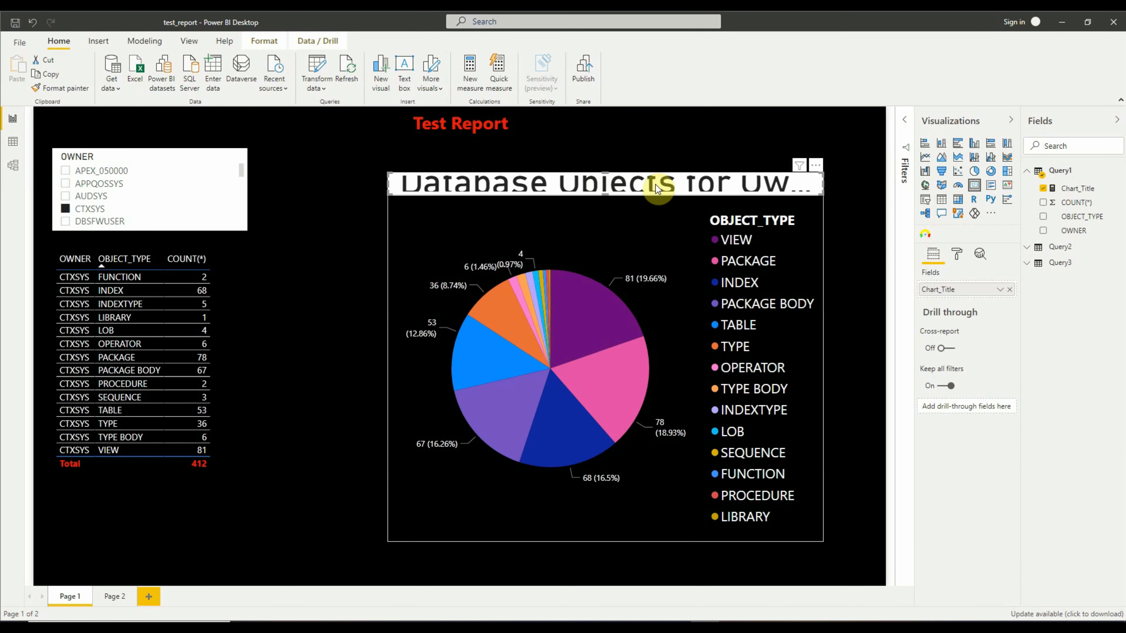
Step: Turn off the title card's category label and format its data label as 12 pt Segoe UI Bold
left_click(959, 255)
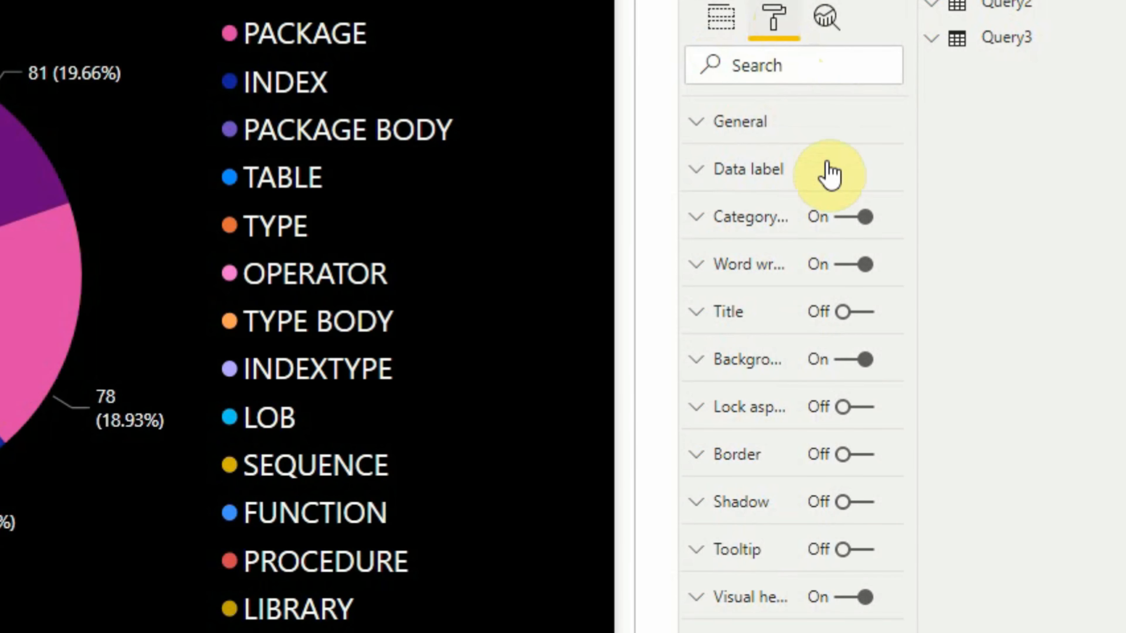
left_click(843, 222)
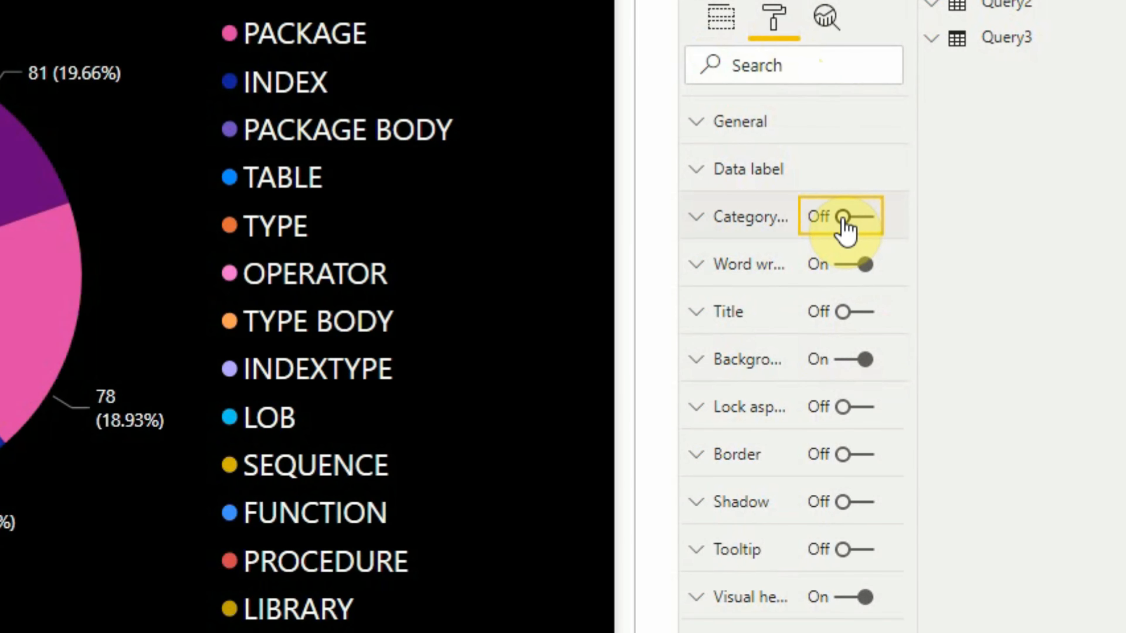
left_click(702, 180)
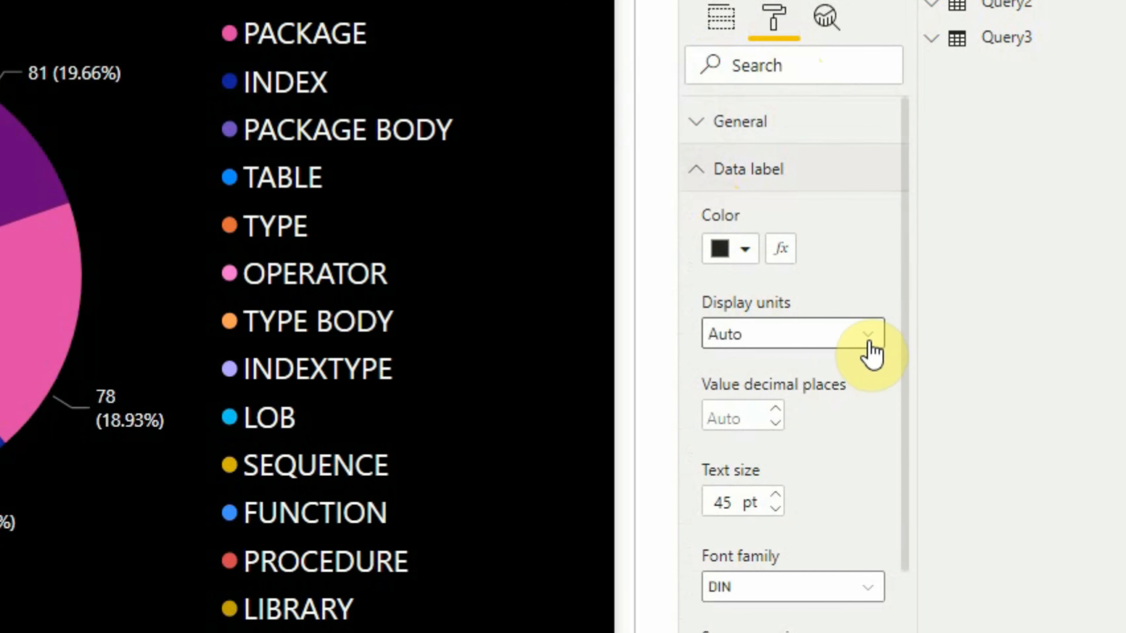
double_click(736, 505)
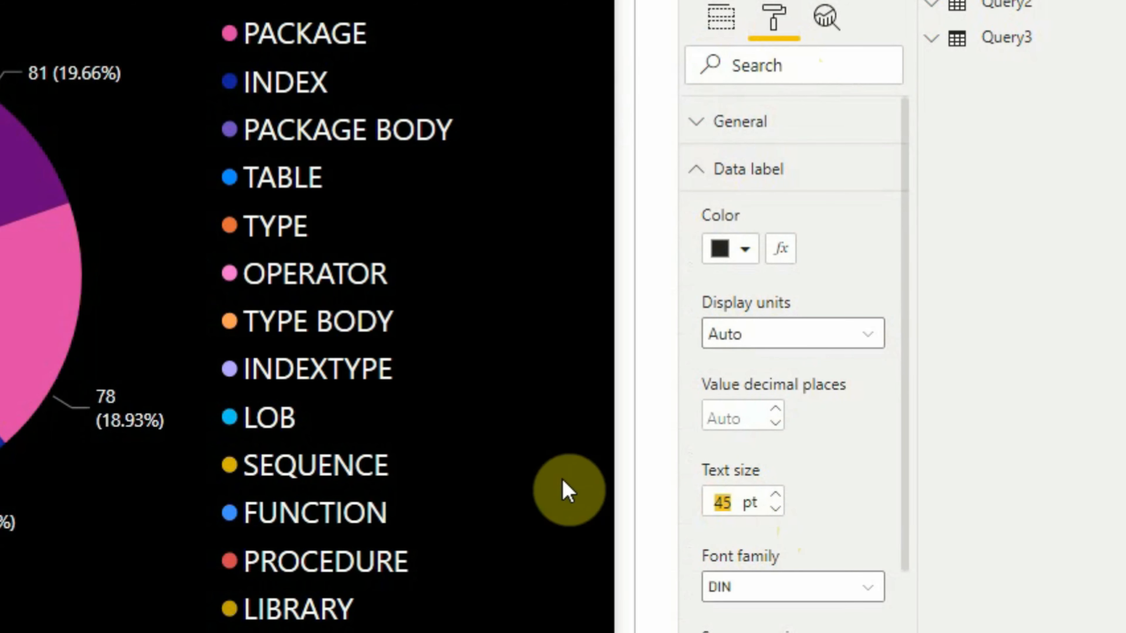
type("12")
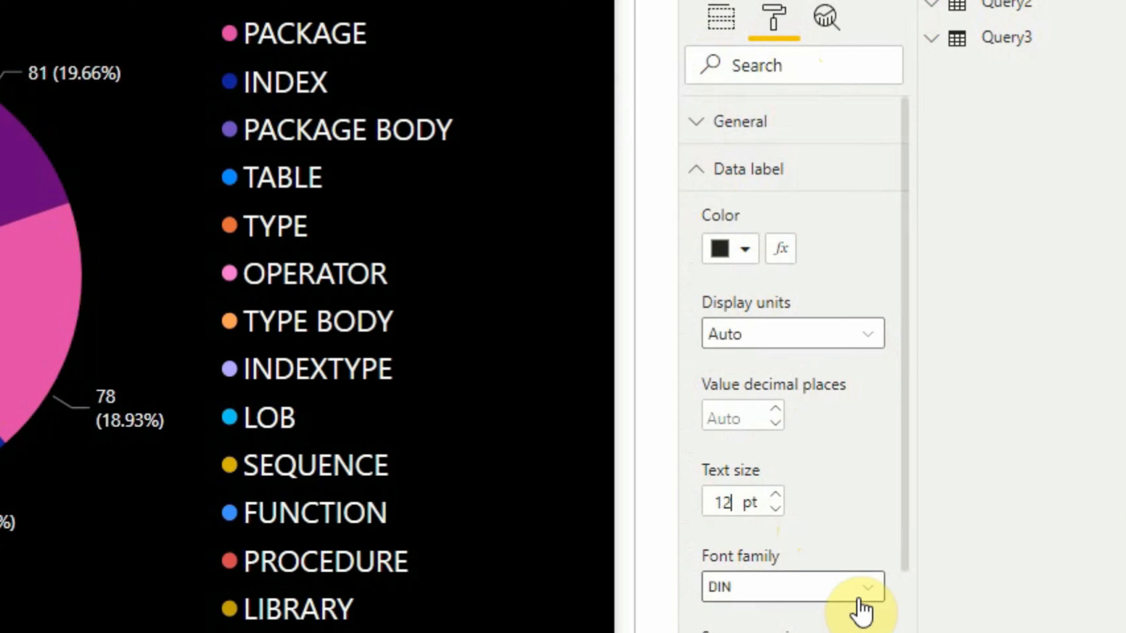
left_click(859, 592)
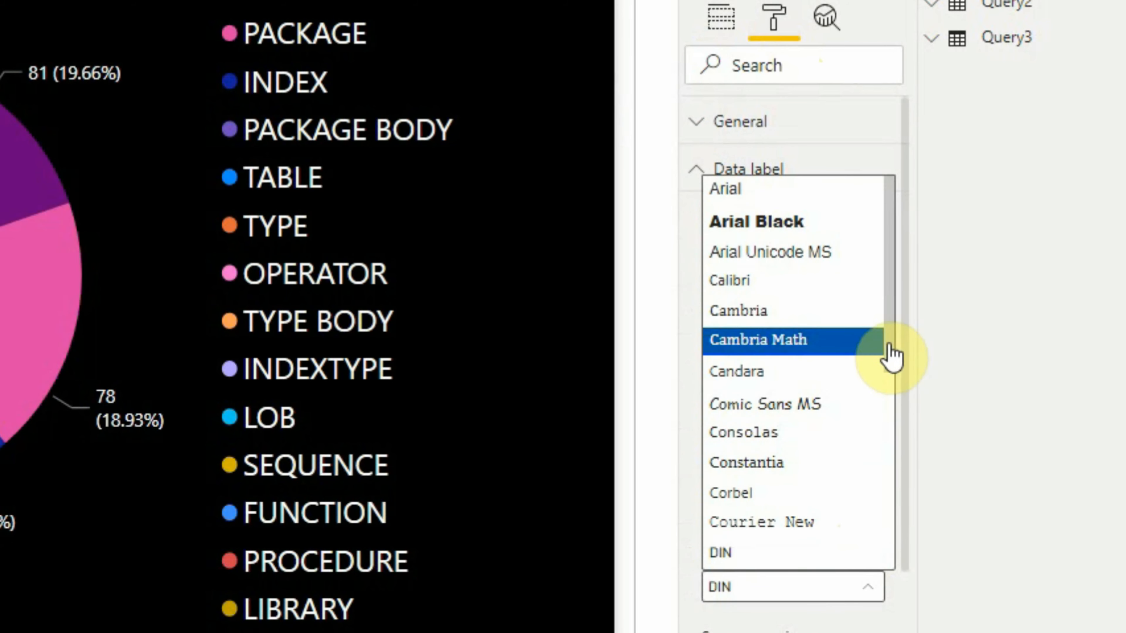
left_click_drag(892, 355, 870, 520)
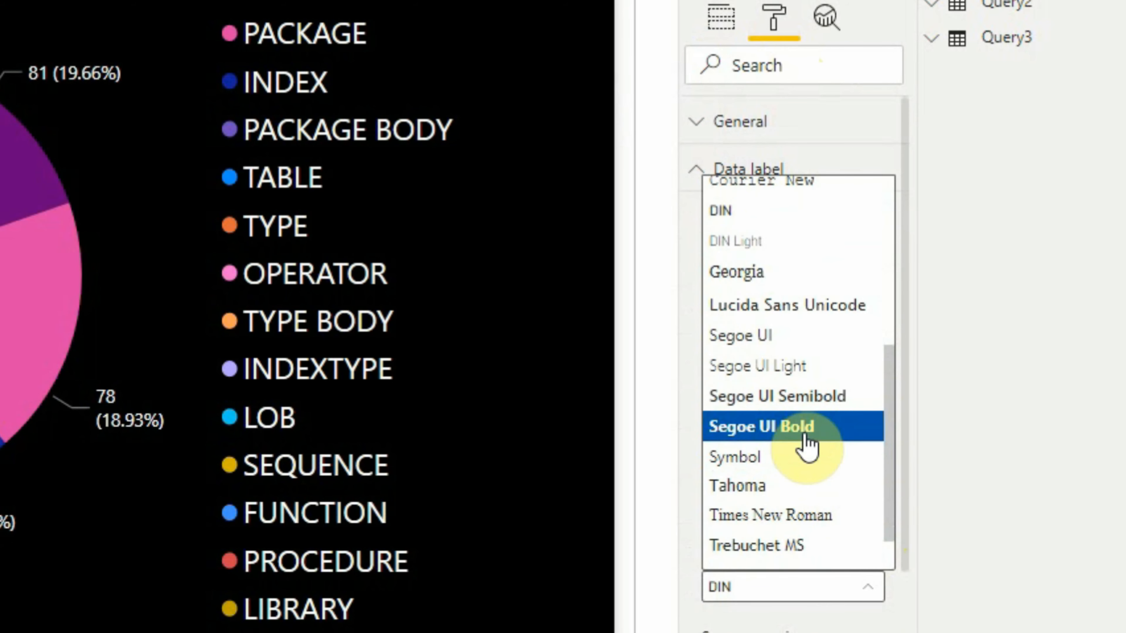
left_click(805, 428)
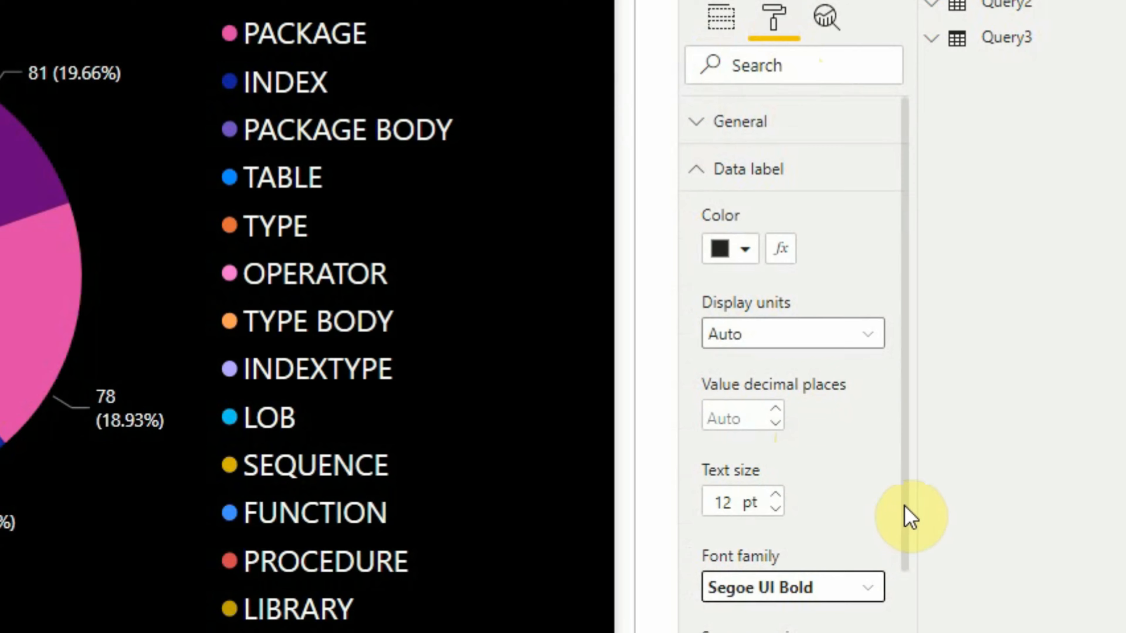
scroll(896, 555, "down", 3)
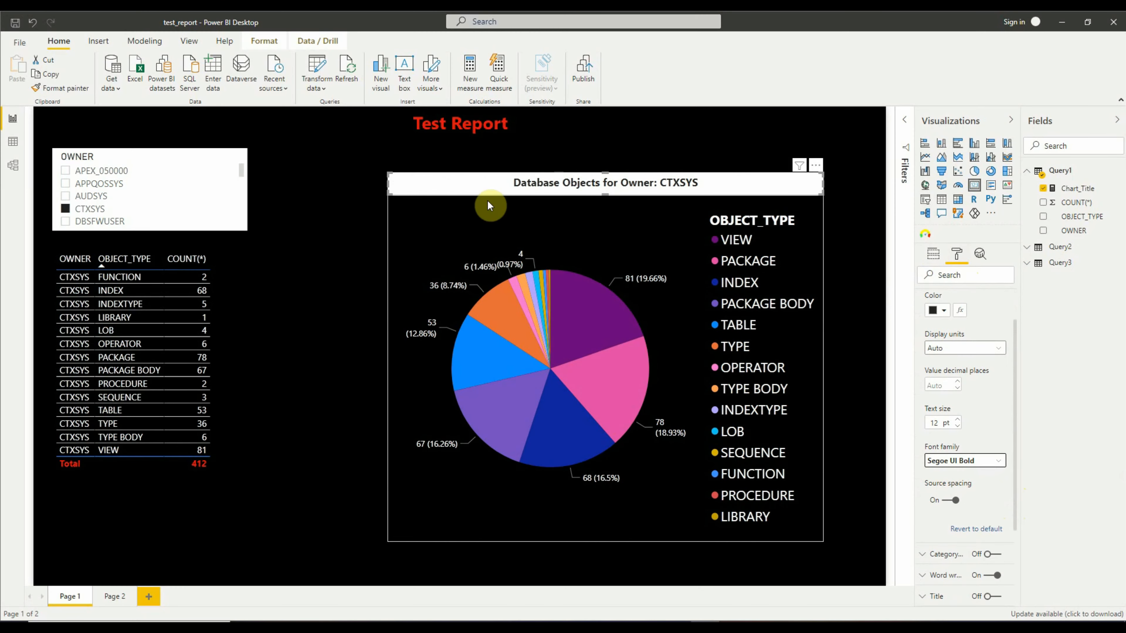
left_click(435, 160)
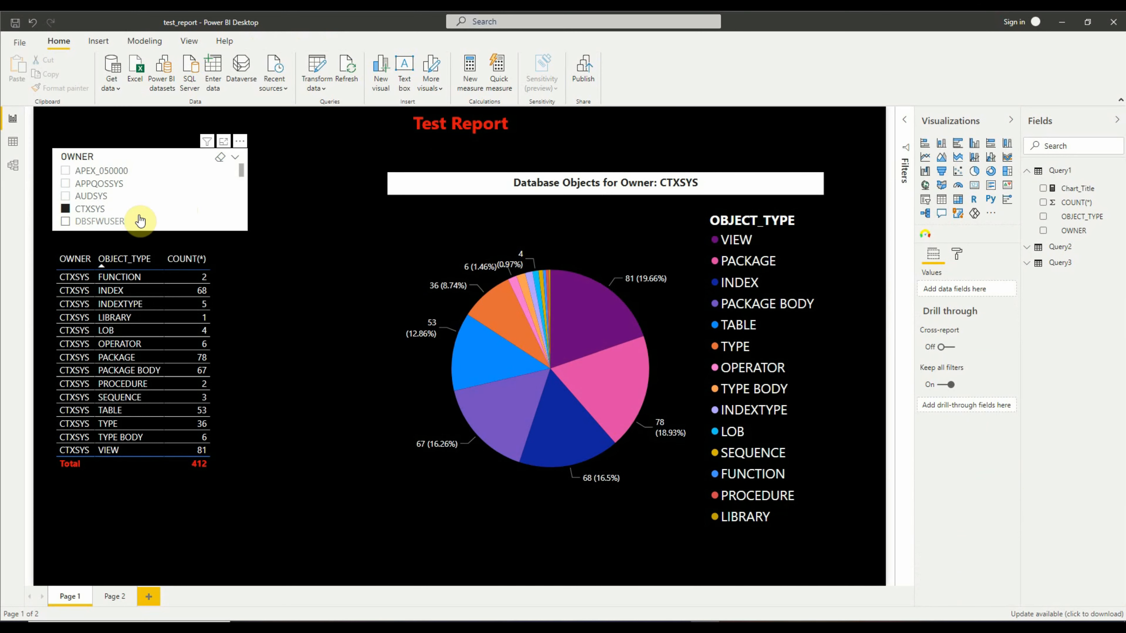
Step: Test the dynamic title by switching the OWNER slicer to ORDSYS and after that to SYSMAN
left_click_drag(243, 170, 241, 191)
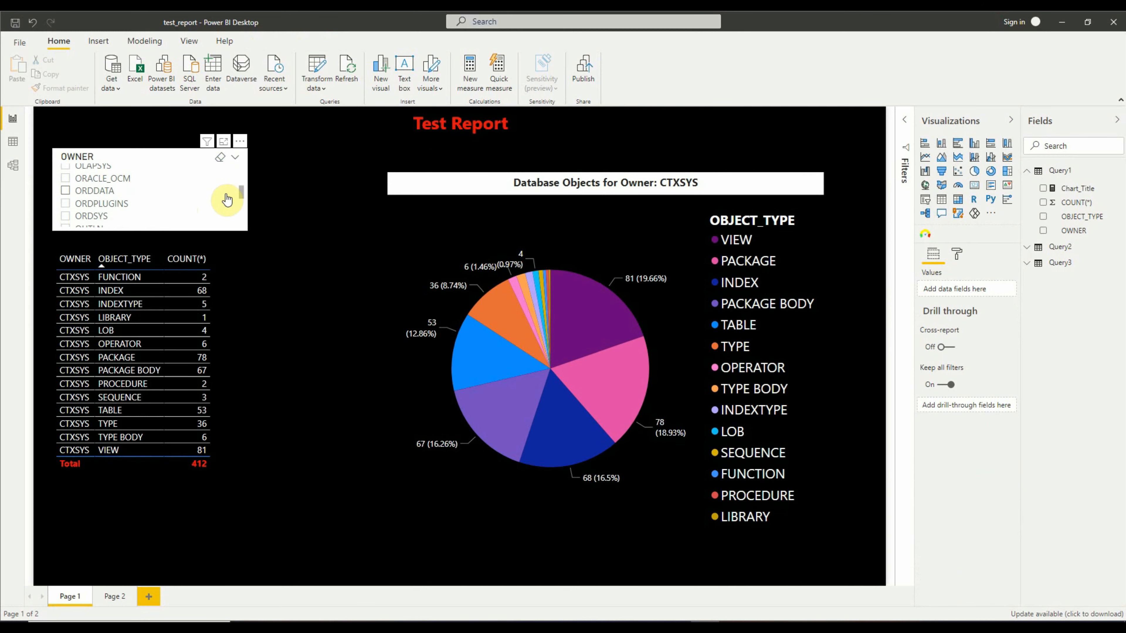
left_click(67, 224)
left_click(66, 218)
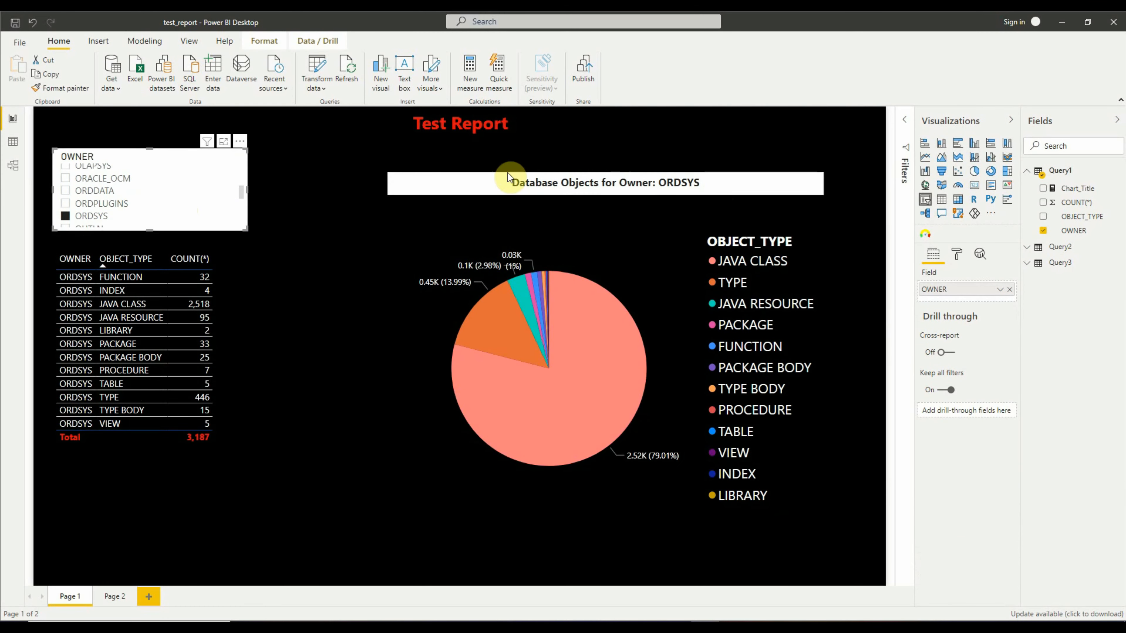
mouse_move(246, 208)
left_mouse_down()
mouse_move(241, 221)
mouse_move(235, 209)
left_mouse_up()
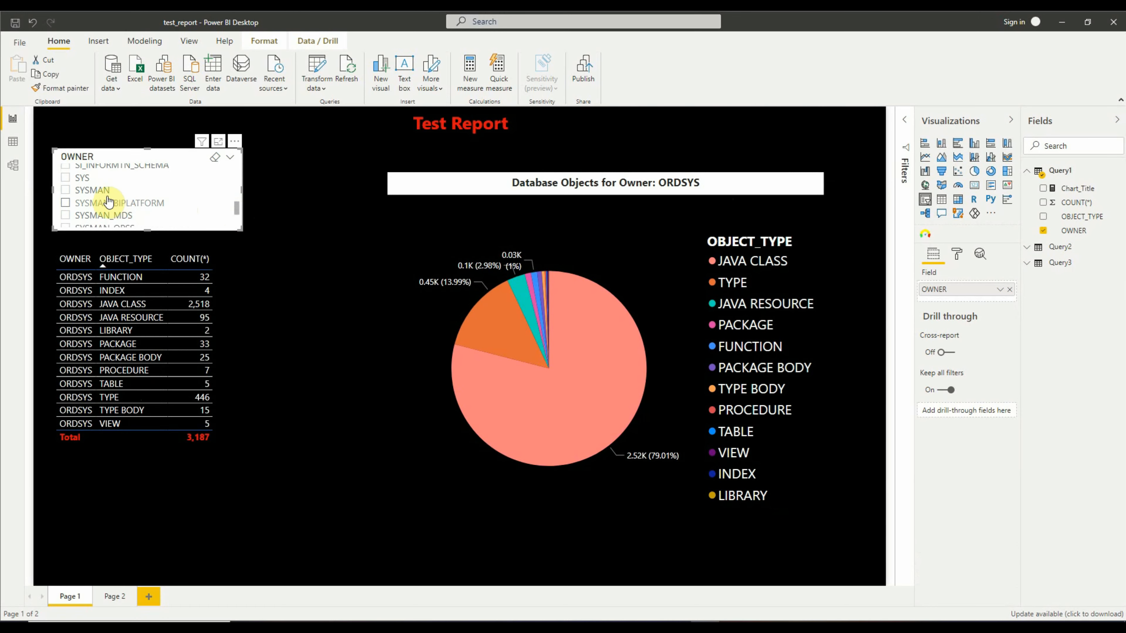
left_click(67, 190)
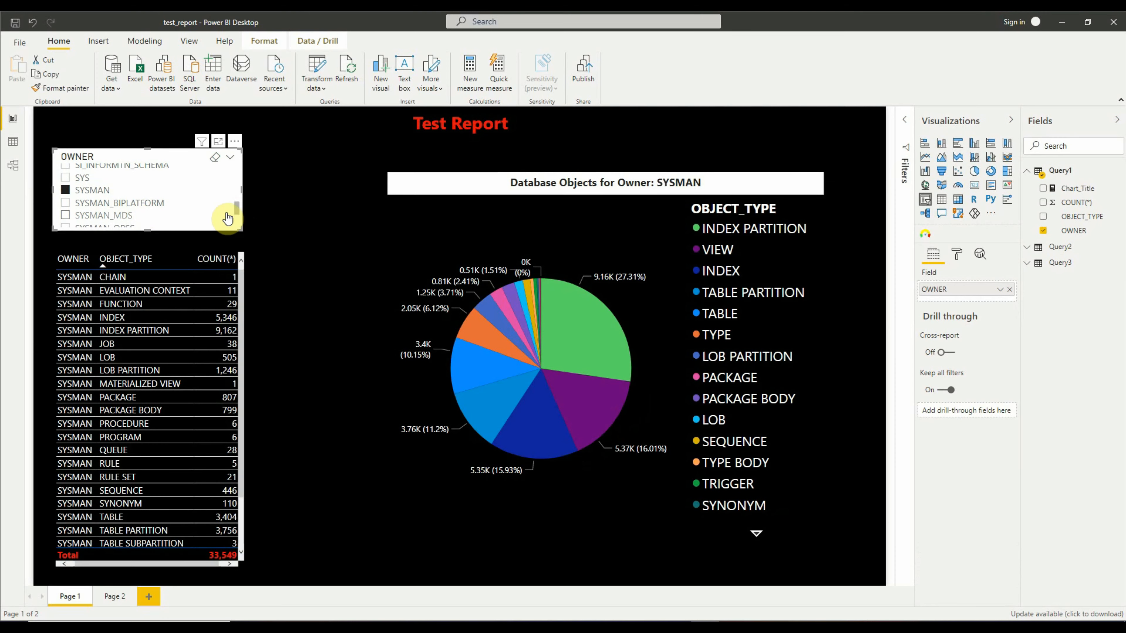
Step: Clear the SYSMAN selection in the OWNER slicer to test the title with all owners included
left_click_drag(236, 209, 240, 205)
left_click(66, 216)
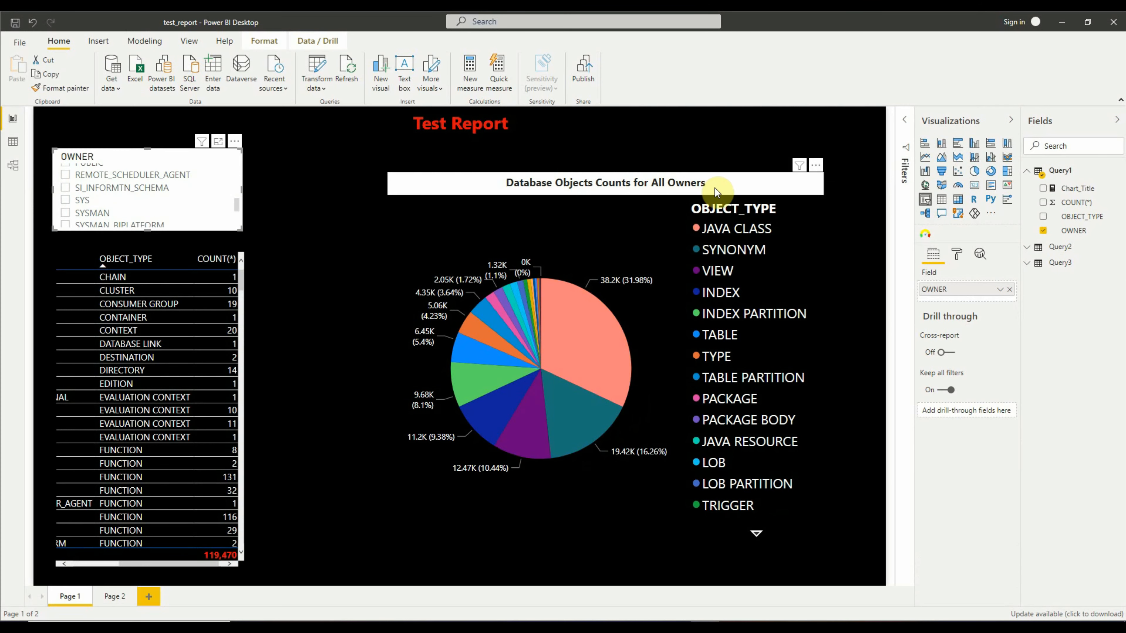
scroll(210, 191, "up", 10)
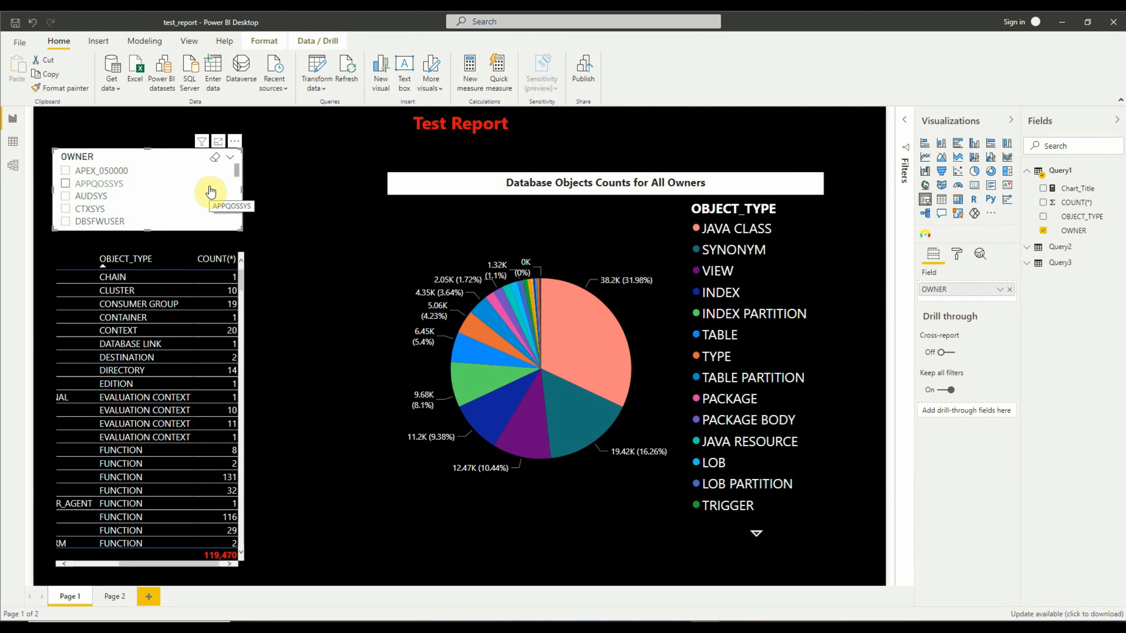